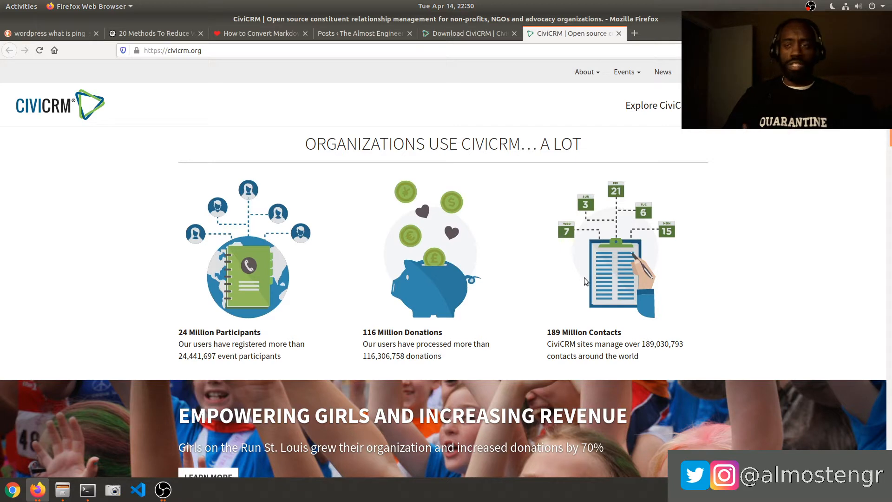
Copy the CiviCRM 5.24.2 WordPress download link from Firefox's download dropdown, then switch to the terminal.
scroll(584, 277, "down", 2)
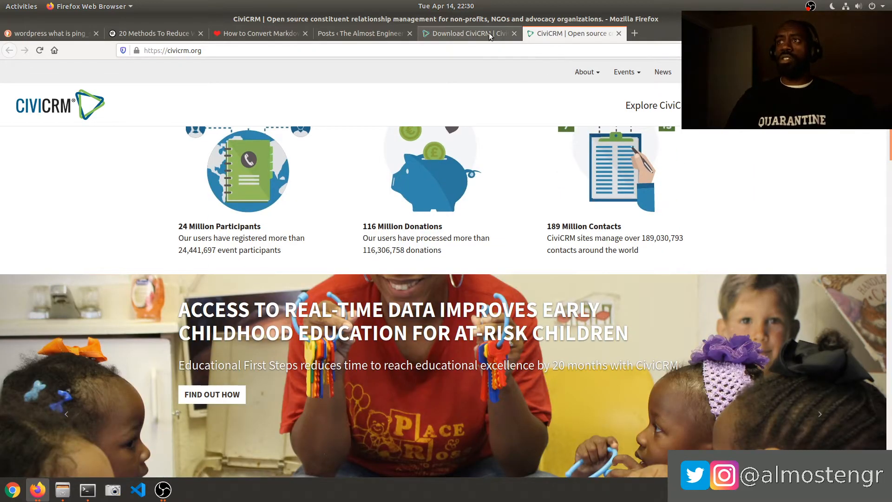
left_click(489, 32)
scroll(351, 316, "down", 1)
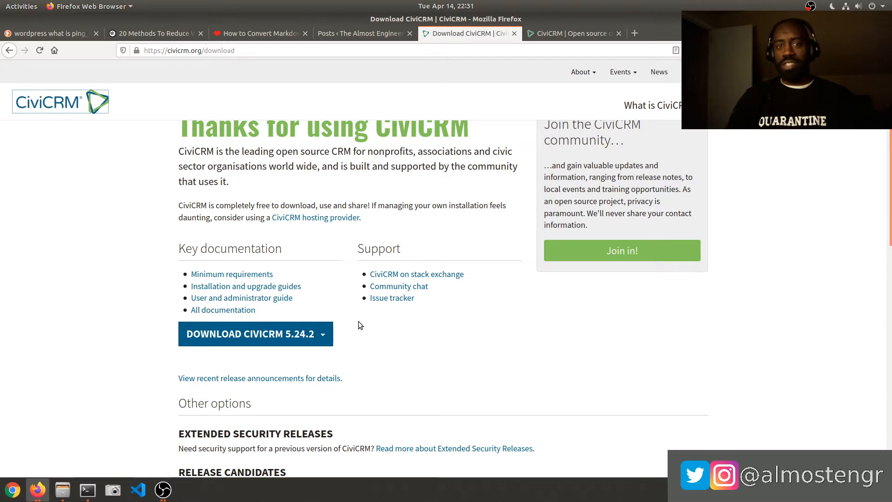
left_click(300, 336)
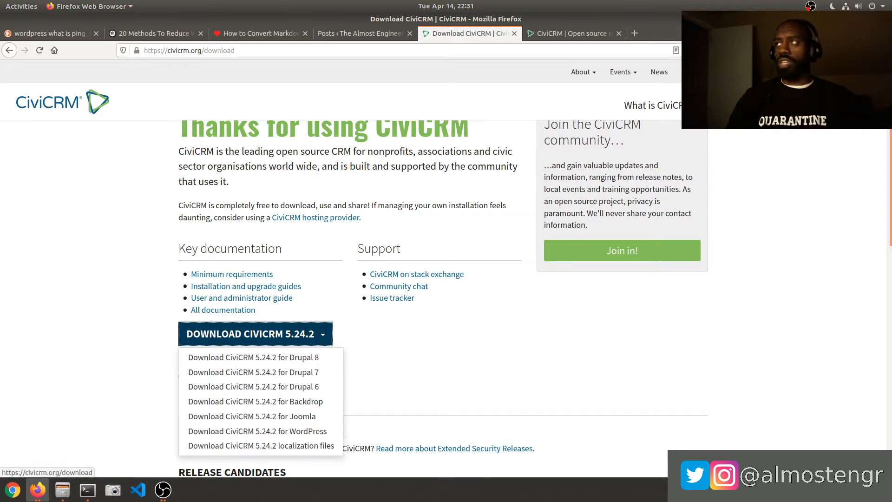
key("ctrl+plus")
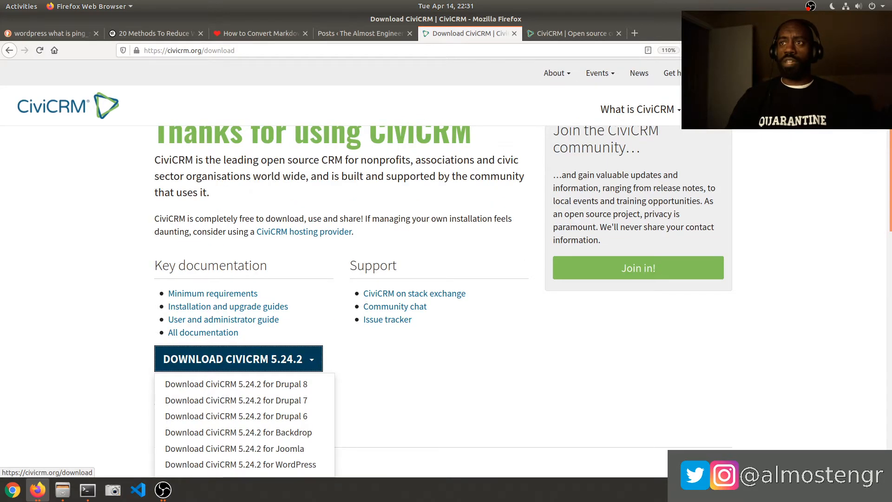
scroll(533, 241, "down", 2)
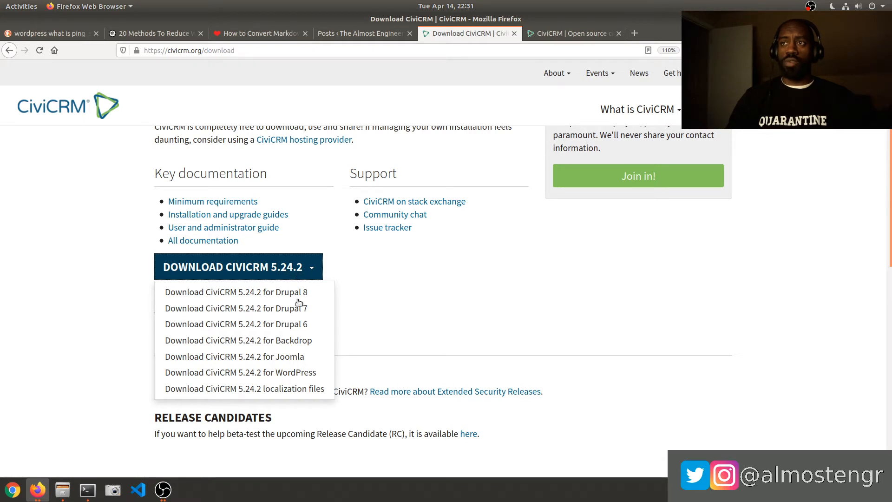
right_click(294, 373)
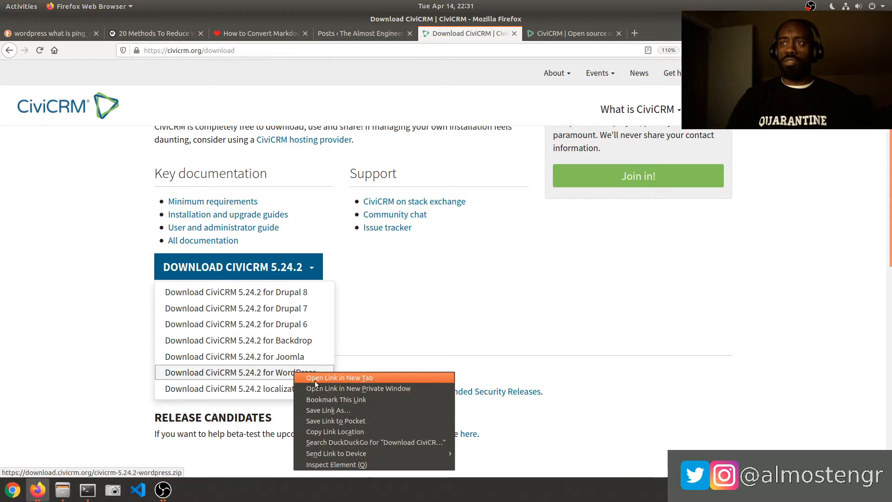
left_click(335, 433)
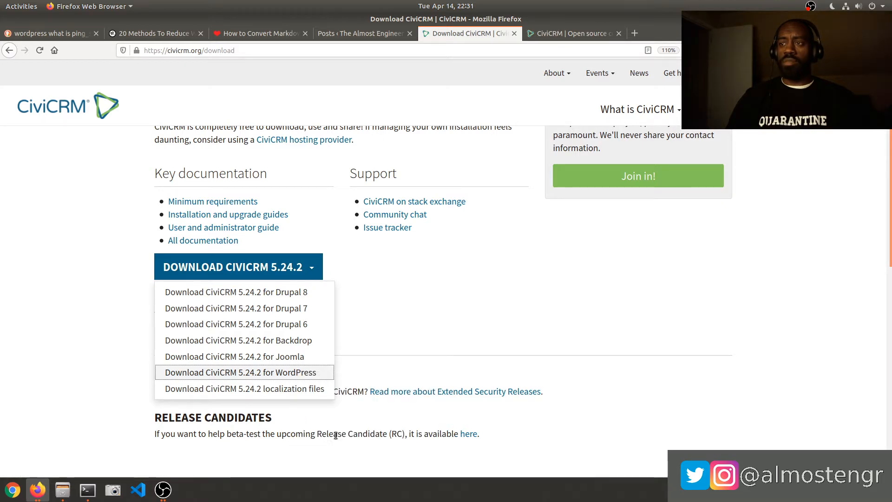
left_click(86, 490)
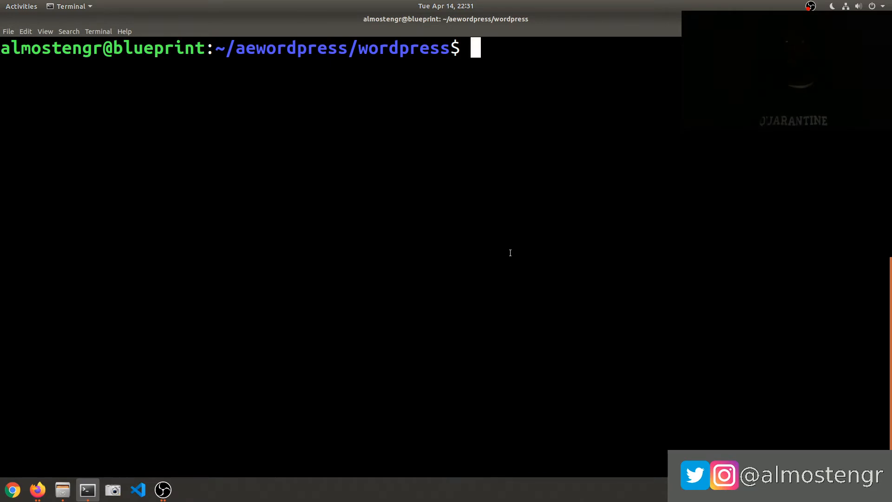
Go up to the aewordpress folder, enter wordpress, and list its files.
type("cd ..")
key("Return")
type("ls")
key("Return")
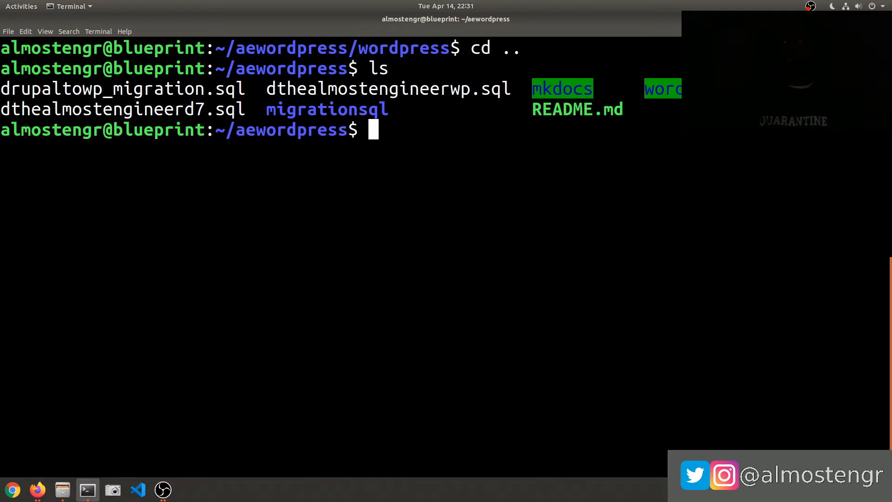
type("cd wordpress/")
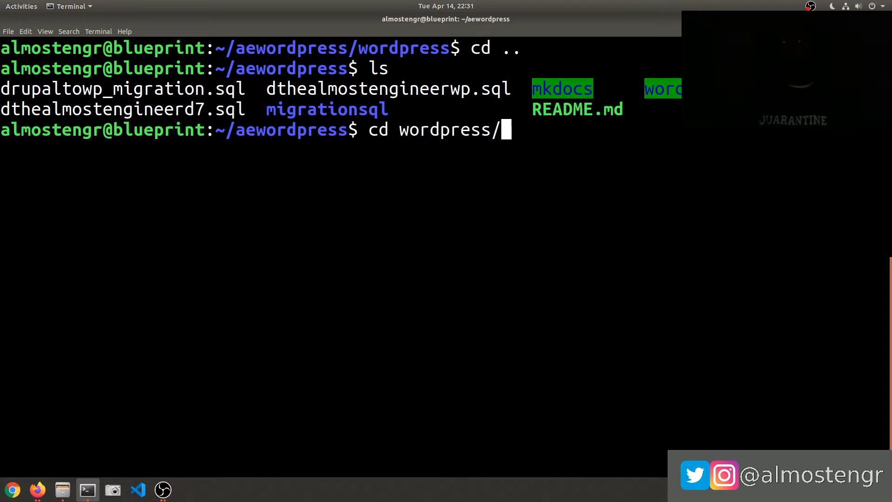
key("Return")
type("ls")
key("Return")
Move into wp-content/plugins and list the installed plugins.
type("cd ")
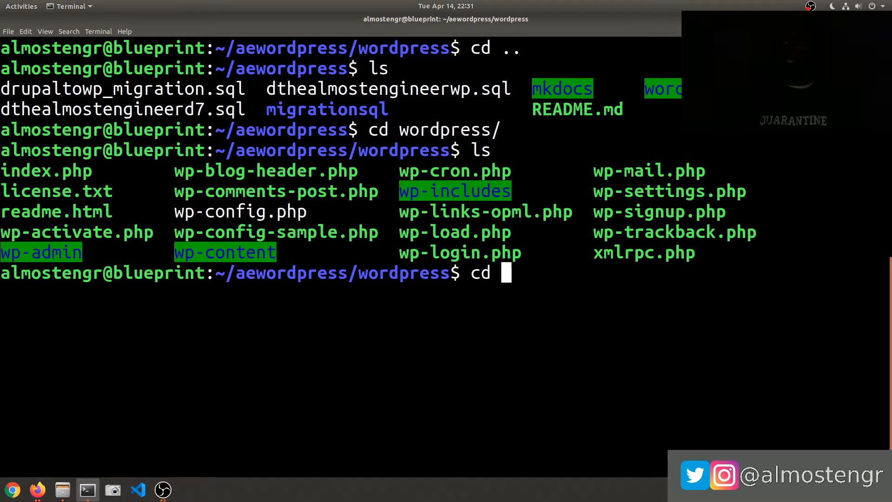
type("wp-c")
key("Tab")
key("Return")
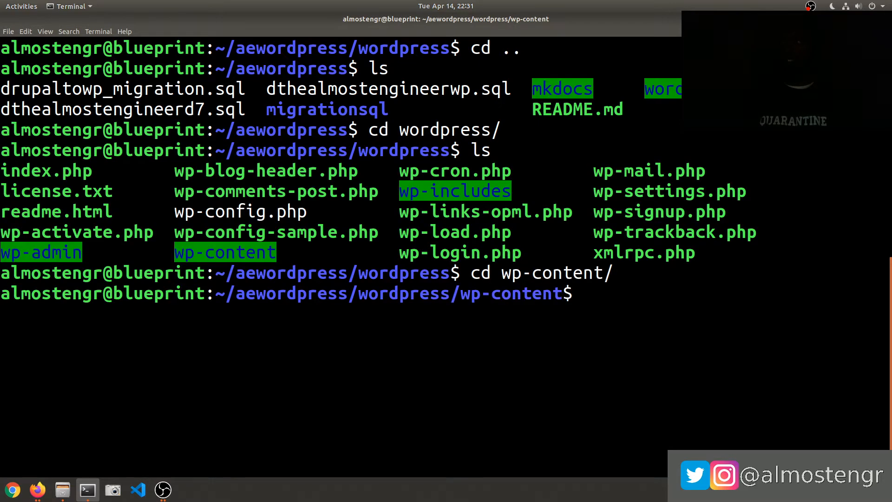
type("ls")
key("Return")
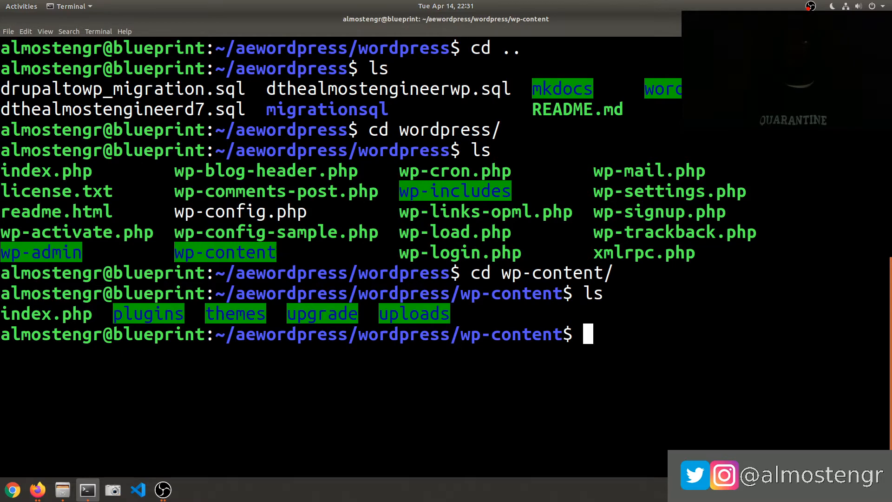
key("alt+Tab")
type("cd plugins/")
key("Return")
type("ls")
key("Return")
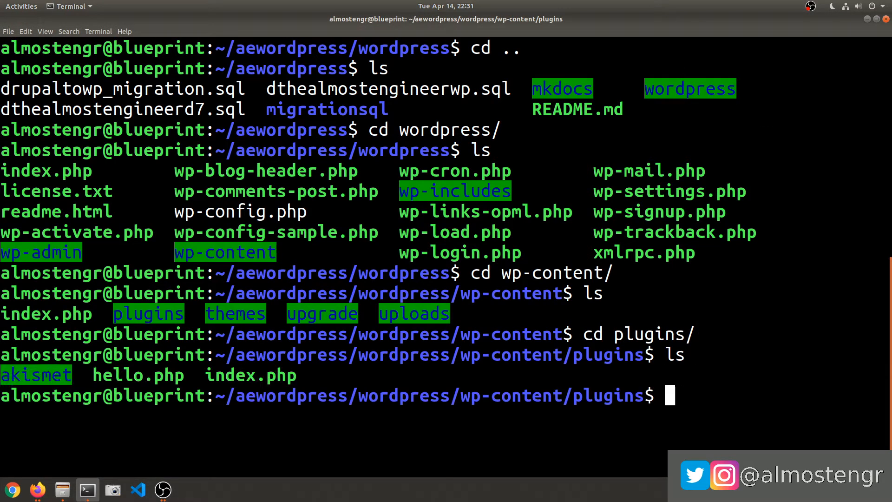
Download the CiviCRM zip into plugins with wget and the pasted link, and confirm it's there.
type("wget")
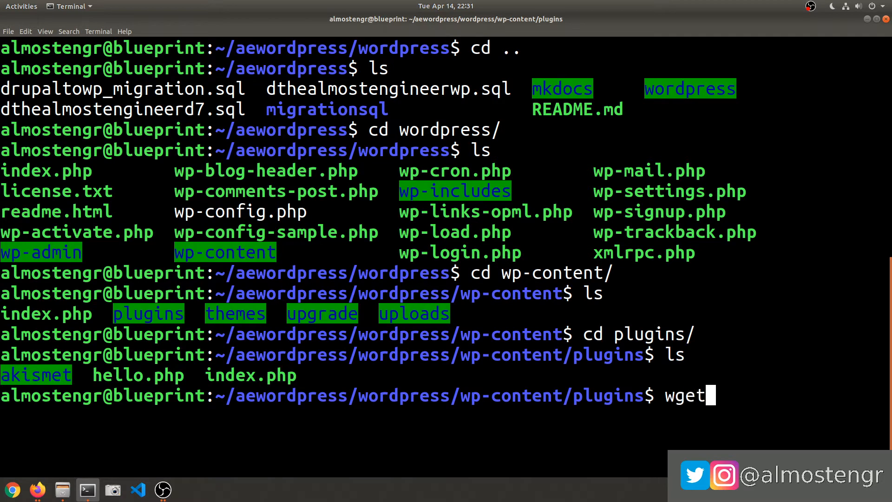
key("ctrl+shift+v")
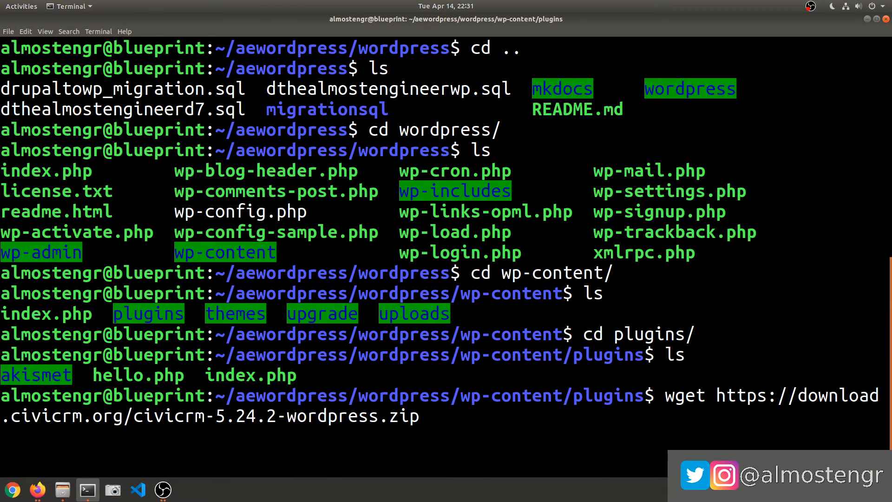
key("Return")
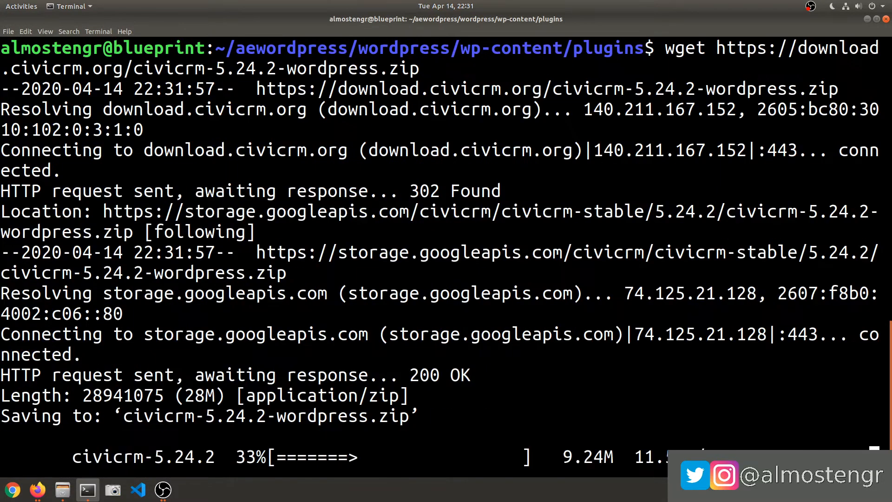
type("ls")
key("Return")
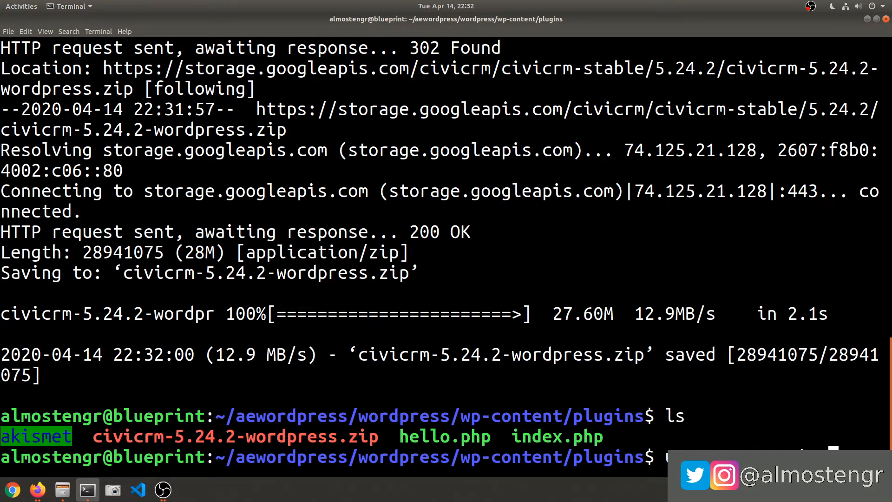
Try extracting civicrm-5.24.2-wordpress.zip with uncompress and gunzip, which both reject the suffix.
key("Return")
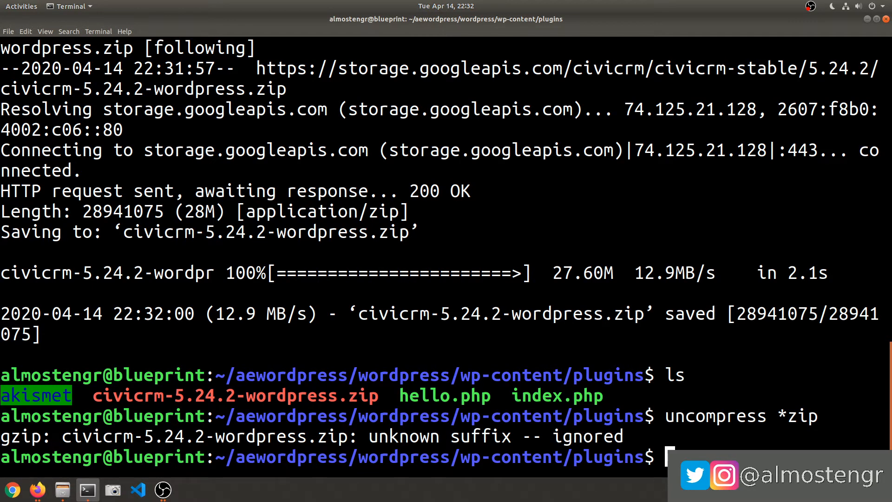
type("gun")
key("Return")
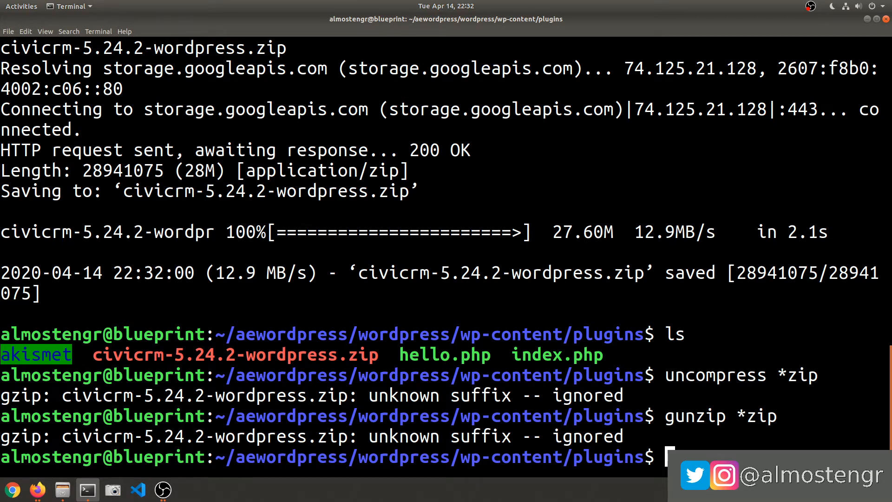
Download the CiviCRM 5.24.2 WordPress package in Firefox and open it in Archive Manager.
key("alt+Tab")
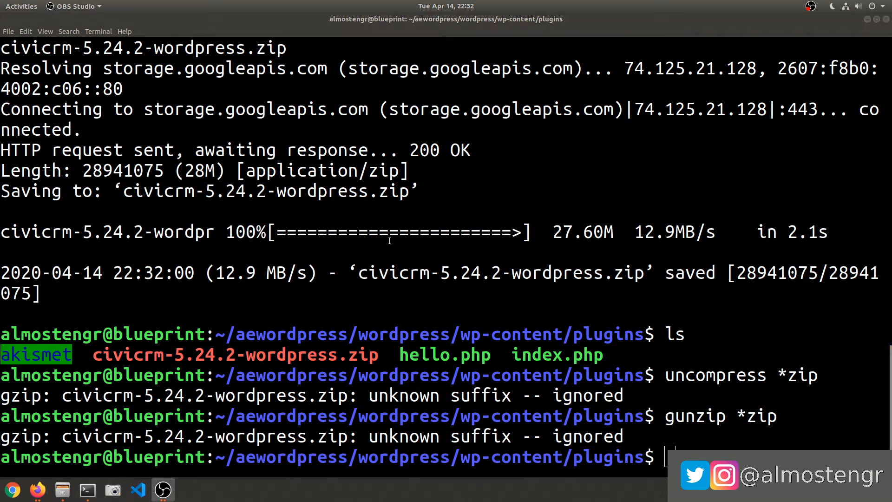
left_click(37, 489)
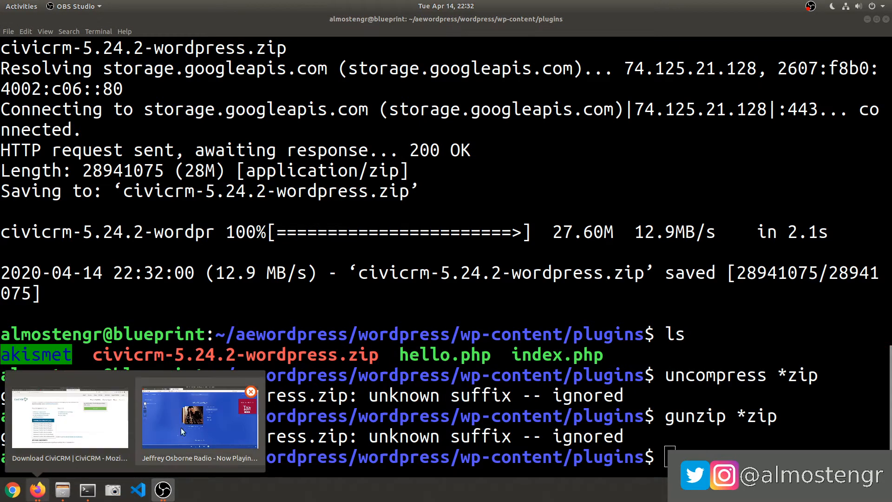
left_click(100, 431)
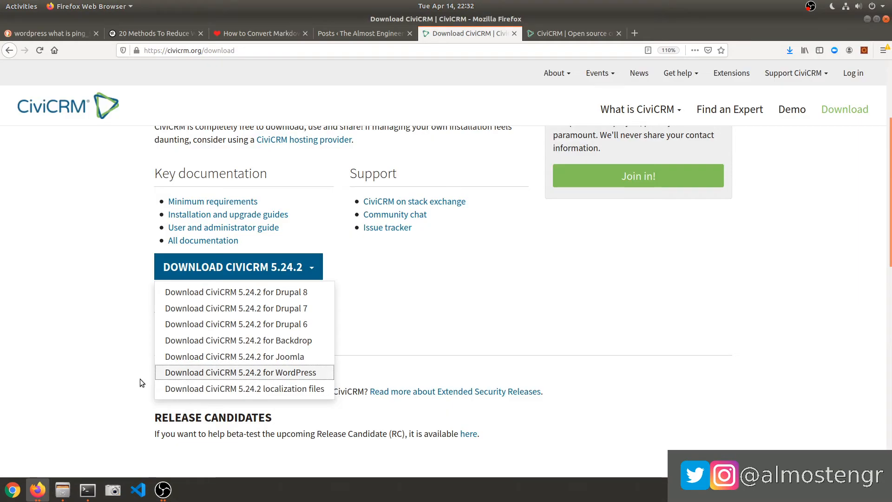
left_click(285, 373)
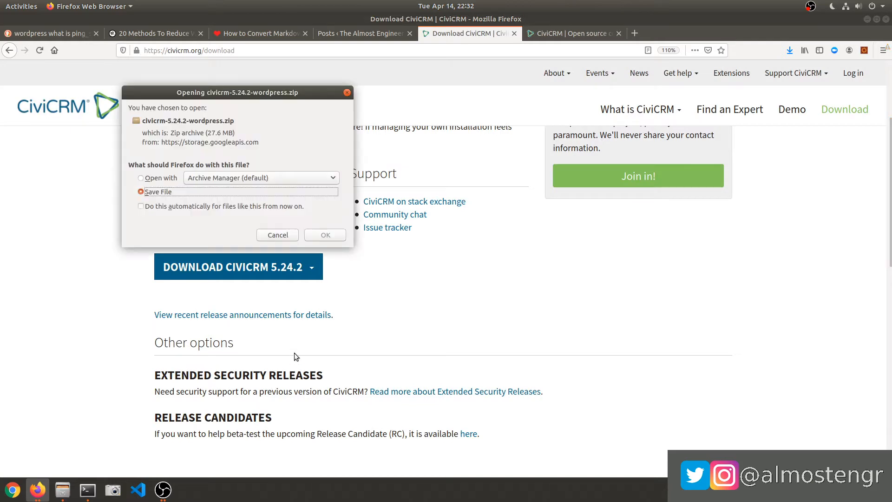
left_click(157, 178)
left_click(331, 235)
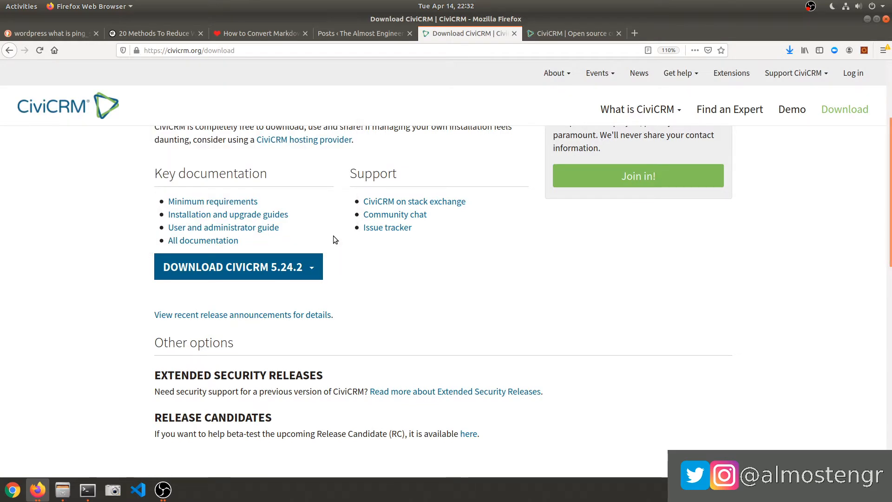
Extract the civicrm folder into Downloads, dismiss the completion notice, and return to the terminal.
left_click(68, 86)
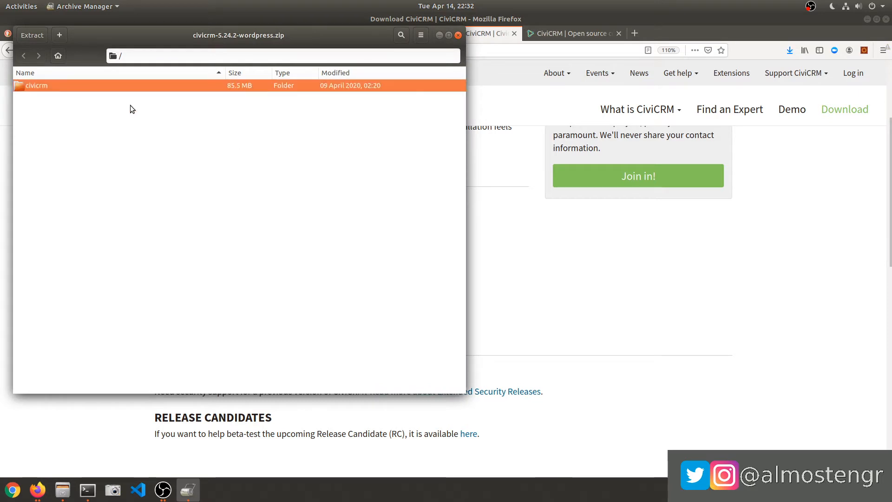
left_click(32, 35)
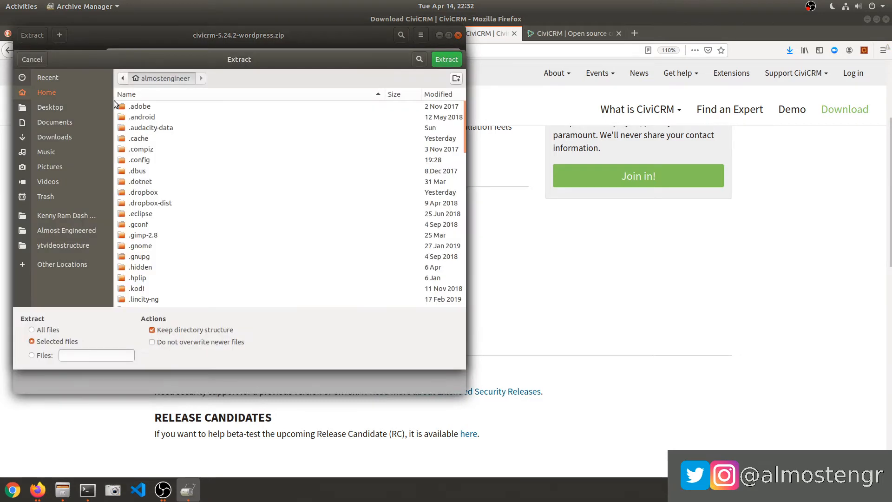
left_click(54, 137)
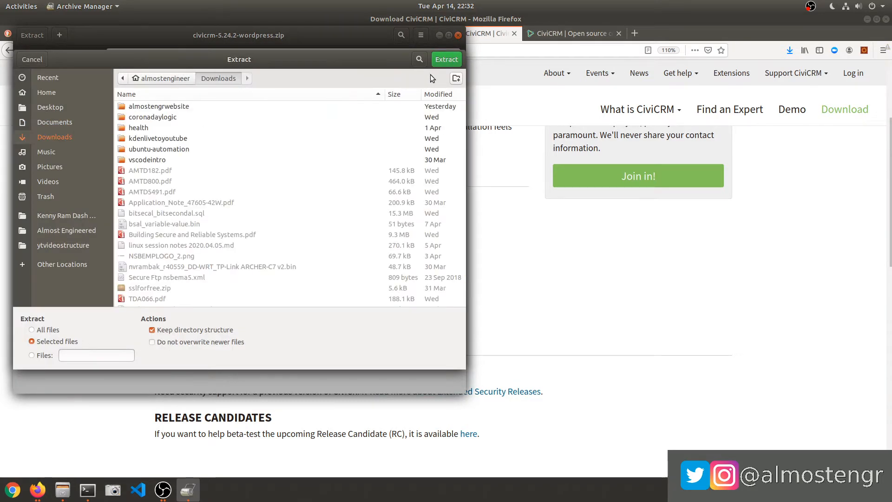
left_click(447, 59)
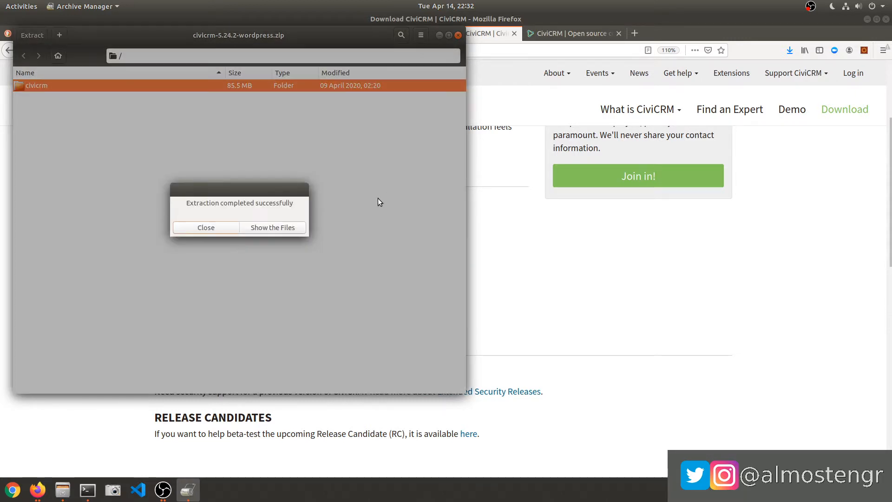
left_click(203, 229)
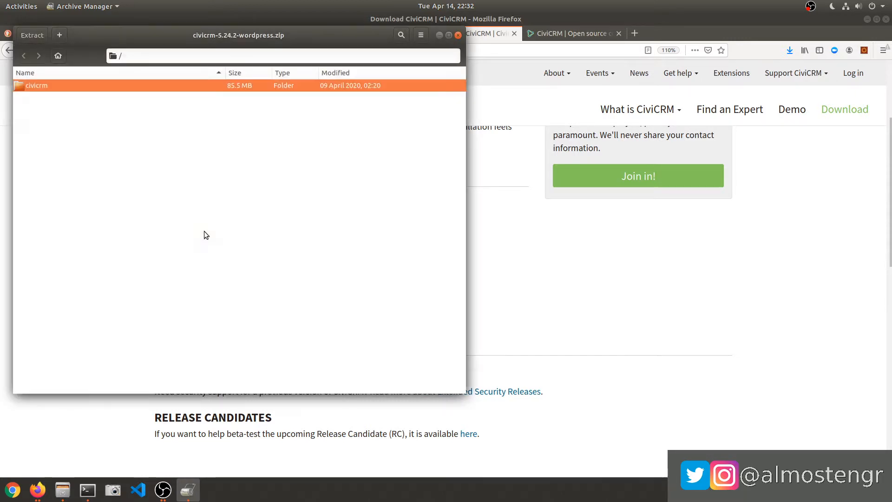
left_click(87, 490)
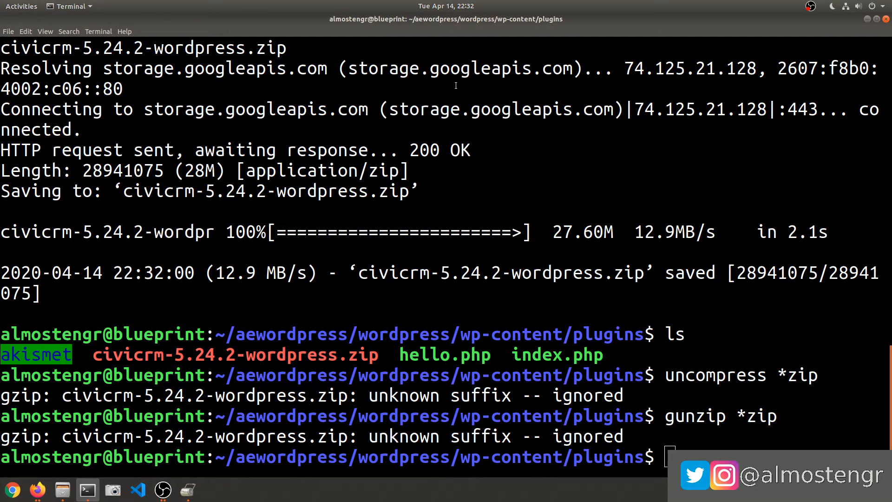
In a new local terminal tab with larger text, enter Downloads and list its contents.
key("ctrl+shift+t")
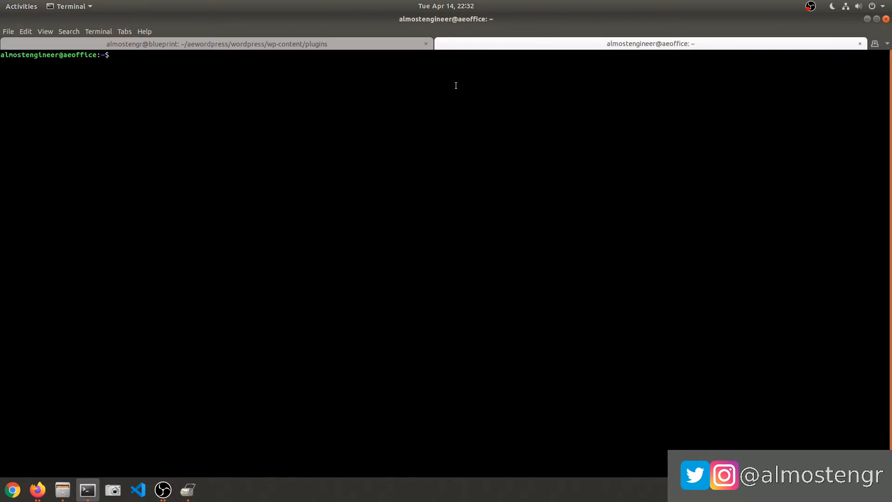
key("ctrl+plus")
key("ctrl+plus")
key("ctrl+plus")
key("ctrl+plus")
key("ctrl+plus")
type("cd D")
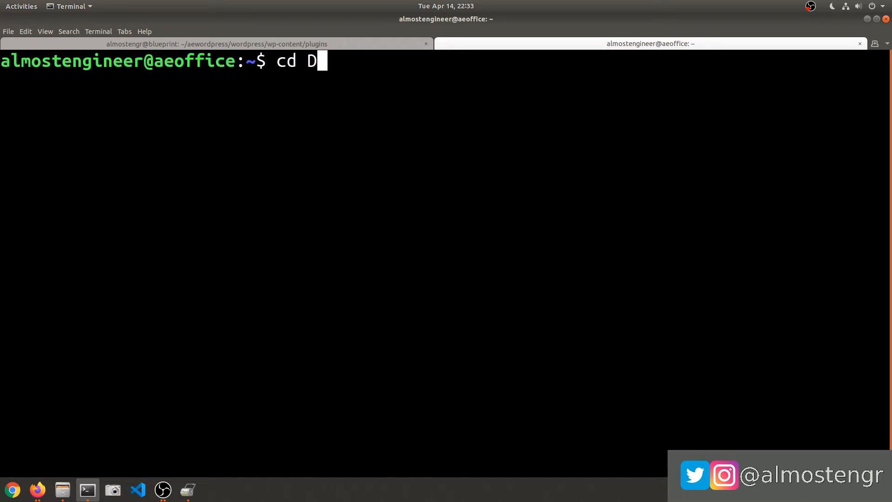
type("own")
key("Tab")
key("Return")
type("ls")
key("Return")
Copy civicrm/ with scp -rp to the home directory on the blueprint server, entering the server password.
type("scp -rp ci")
key("Tab")
type("almosteng")
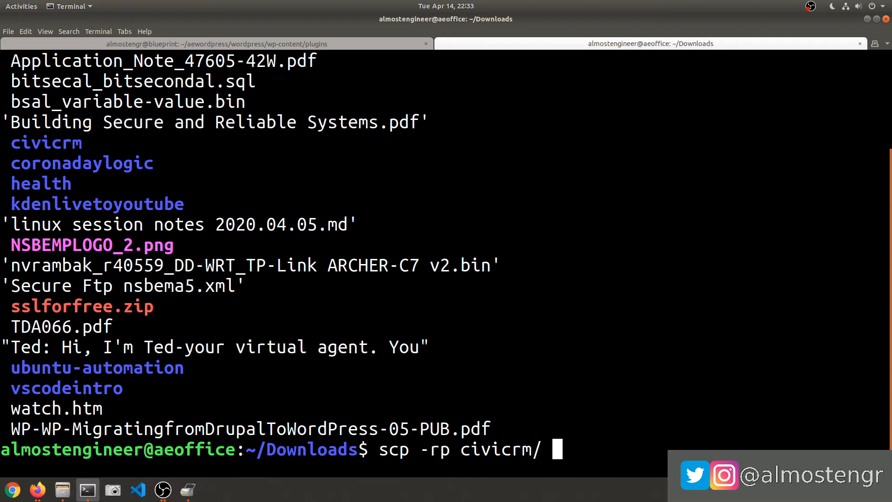
type("r@bluepritn")
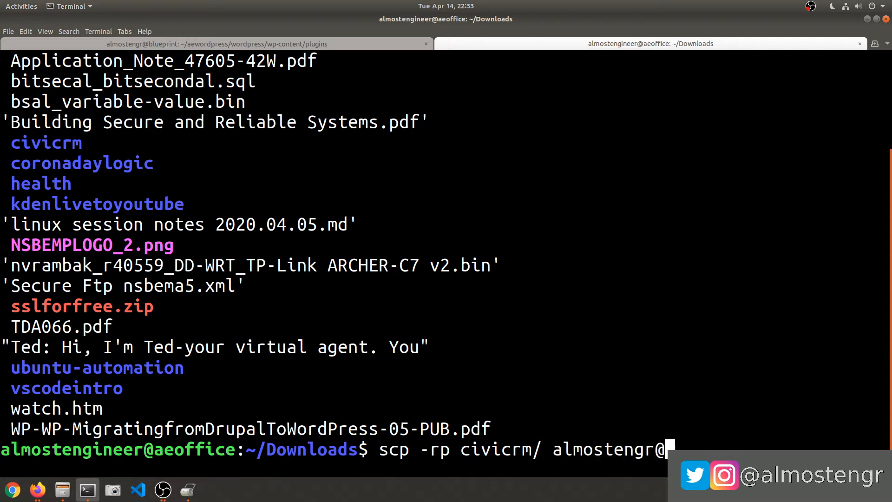
key("BackSpace")
key("BackSpace")
type("nt://ho")
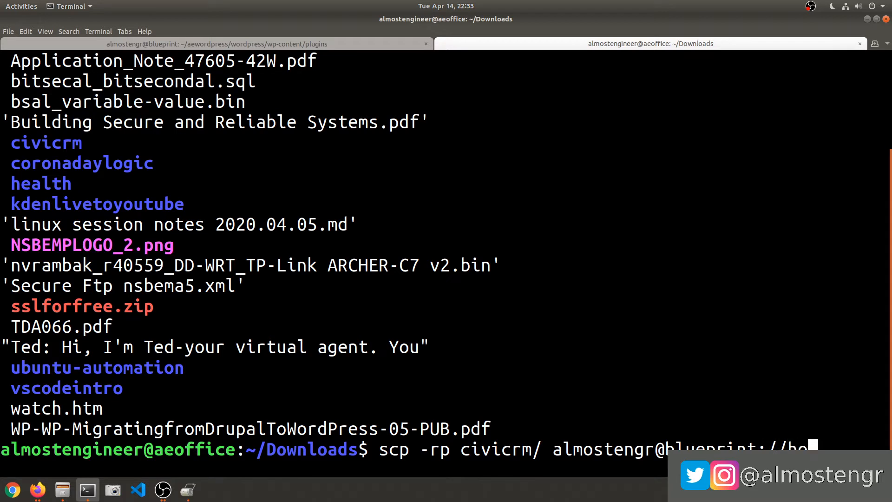
type("me/almostengineer")
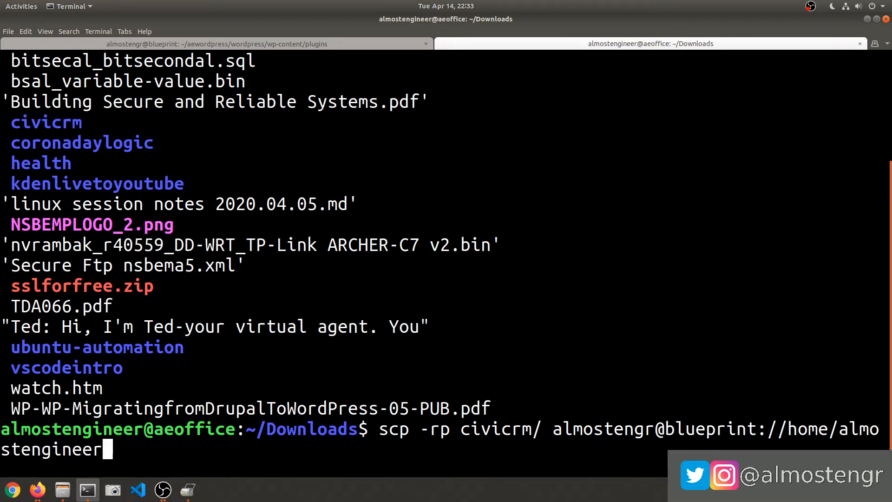
key("BackSpace")
key("BackSpace")
key("BackSpace")
key("BackSpace")
key("BackSpace")
type("r")
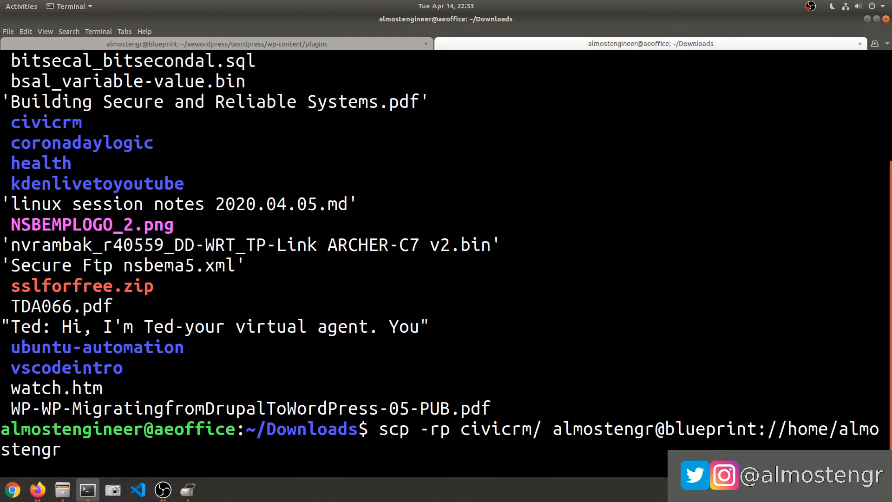
key("Return")
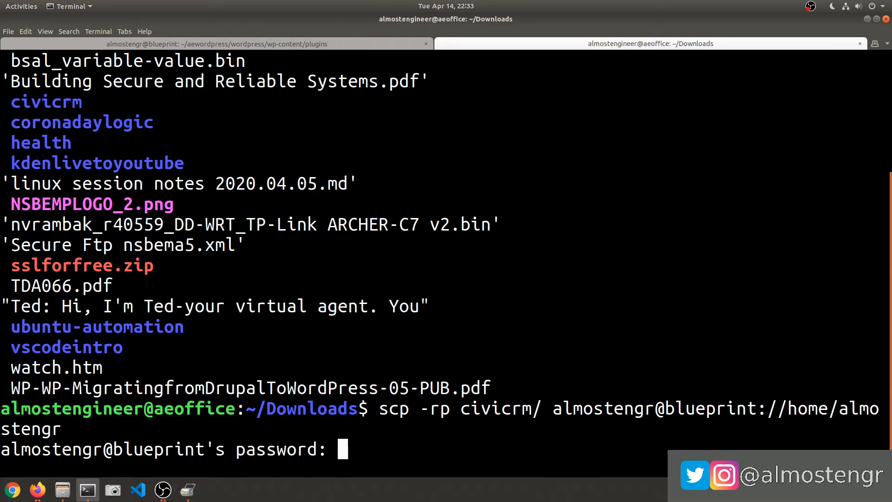
key("Return")
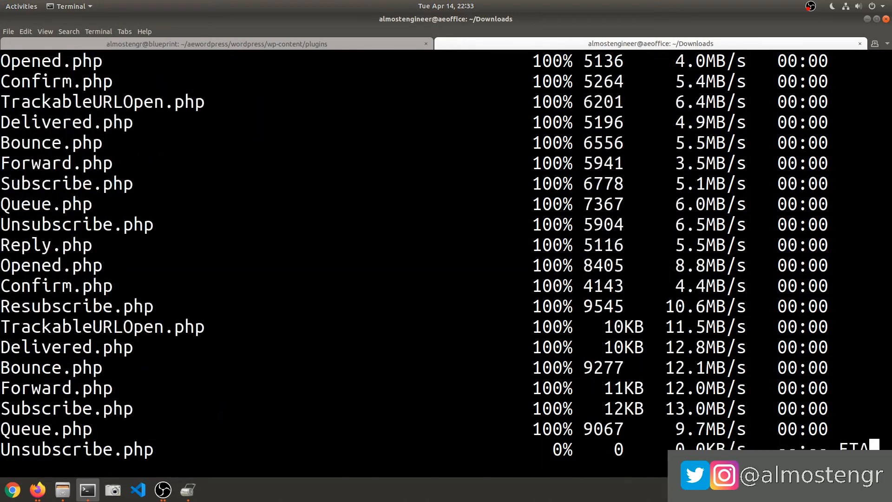
left_click(38, 489)
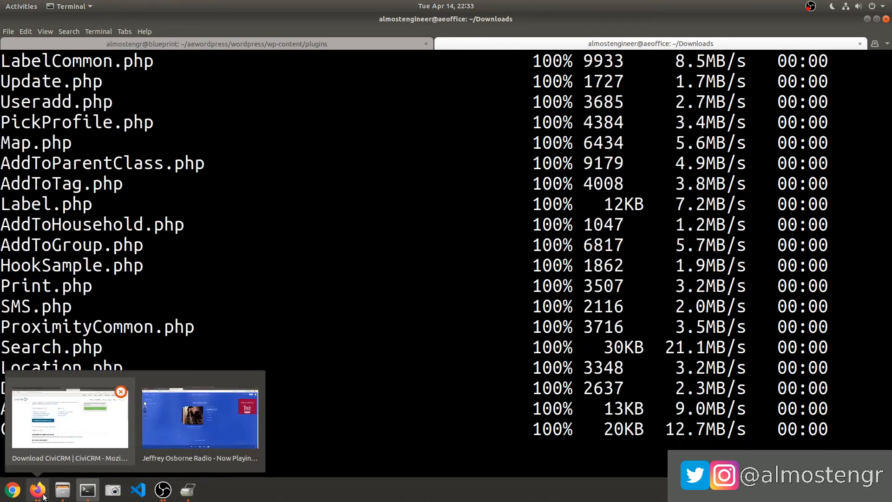
left_click(93, 425)
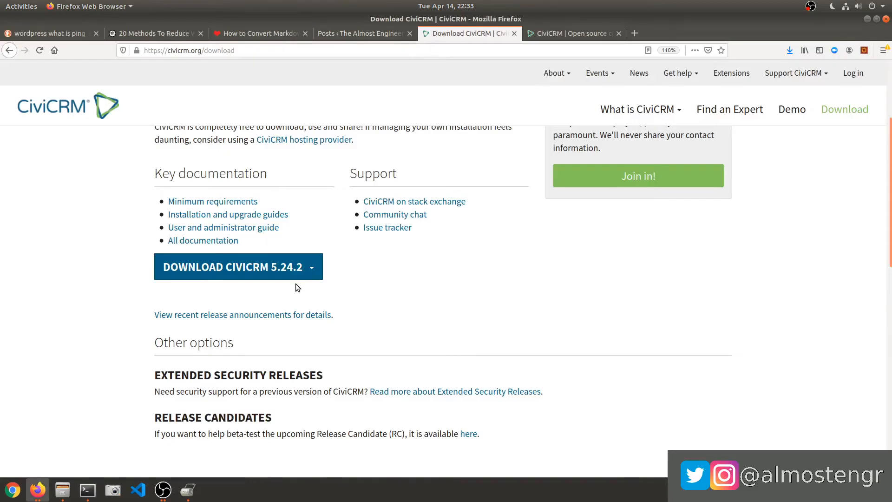
left_click(301, 267)
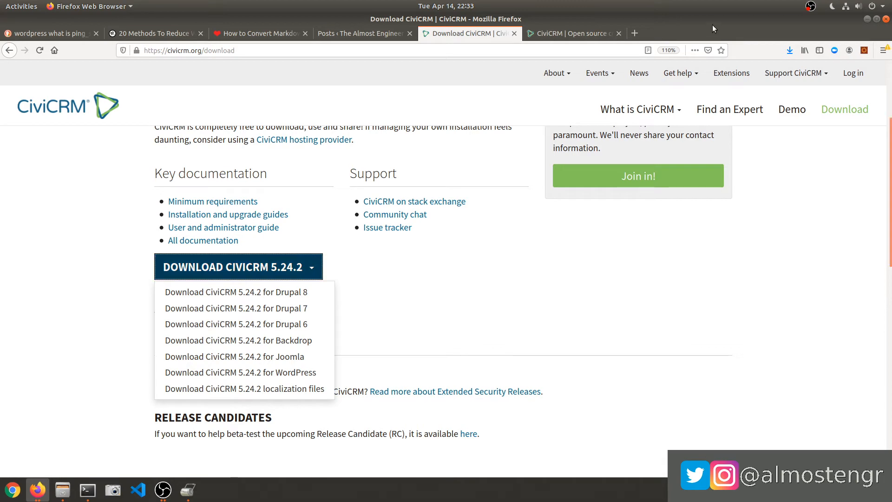
left_click_drag(710, 23, 726, 46)
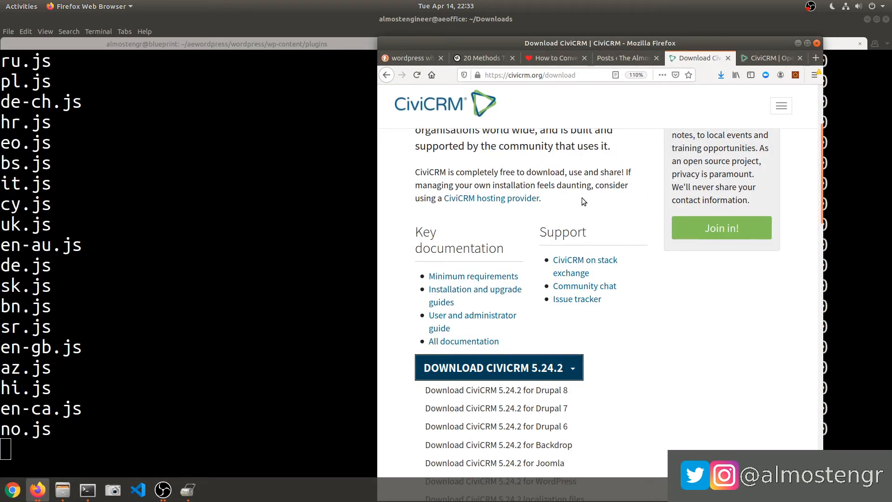
scroll(576, 195, "down", 4)
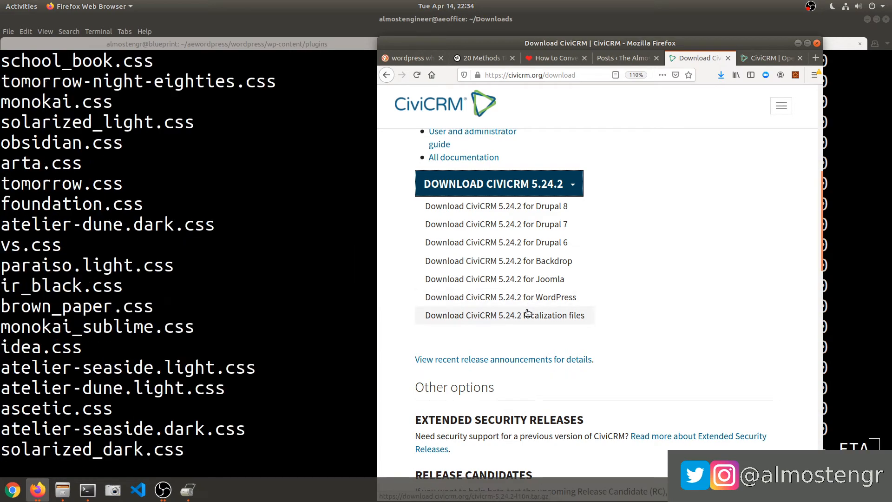
left_click(628, 304)
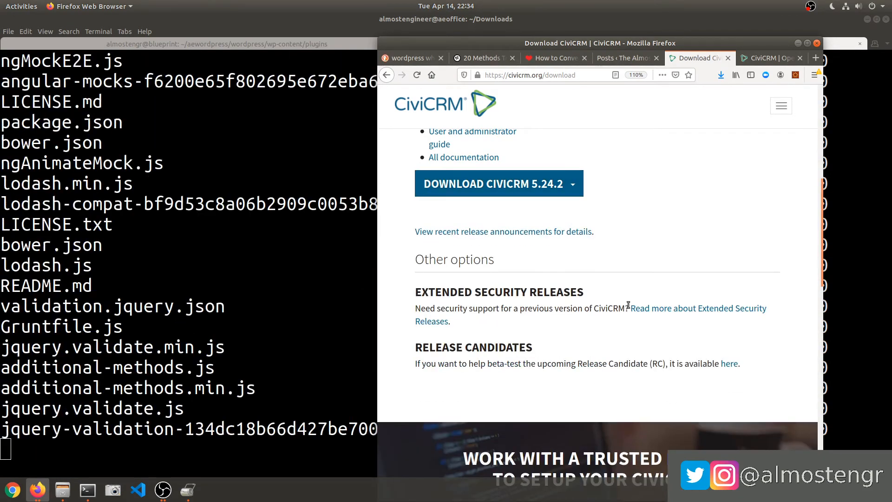
scroll(604, 290, "up", 3)
scroll(617, 278, "up", 5)
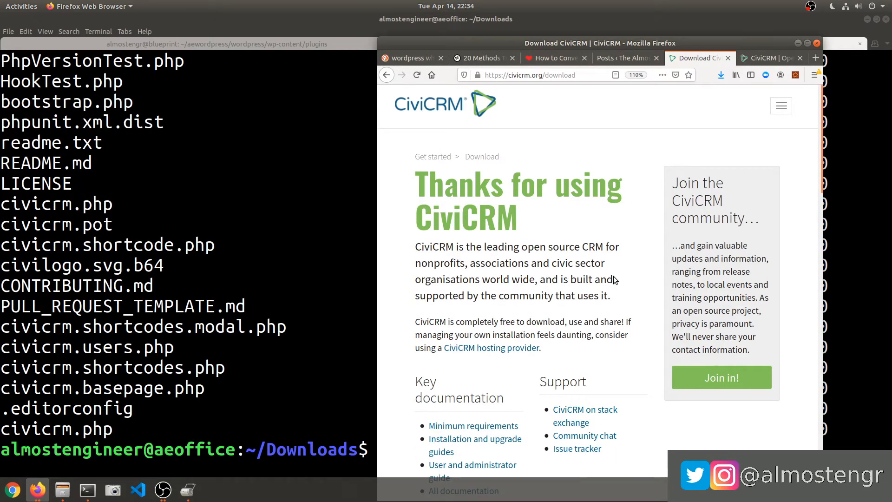
double_click(681, 41)
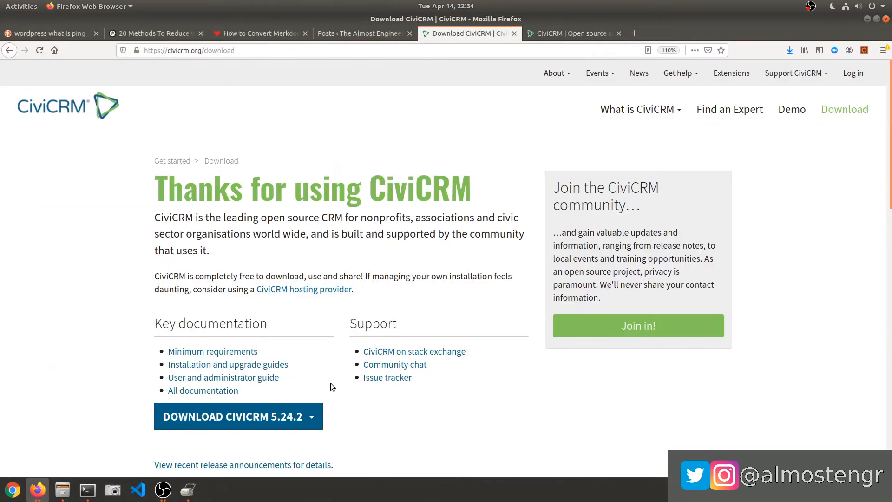
Switch to the blueprint server tab and list the plugins folder contents.
key("alt+Tab")
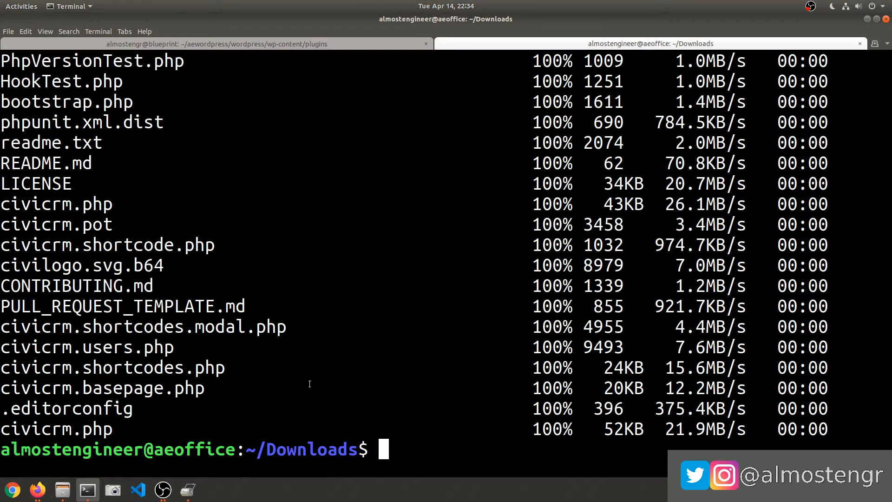
key("ctrl+Page_Up")
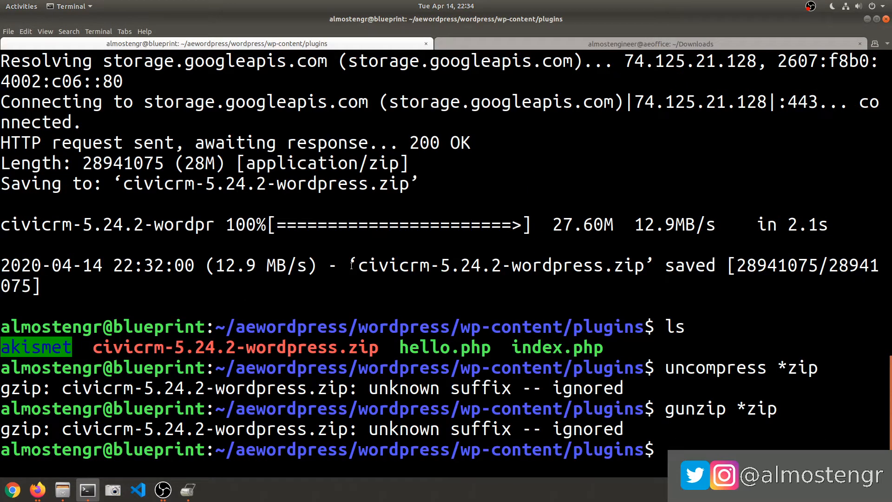
type("cp -Rf")
key("ctrl+c")
type("ls")
key("Return")
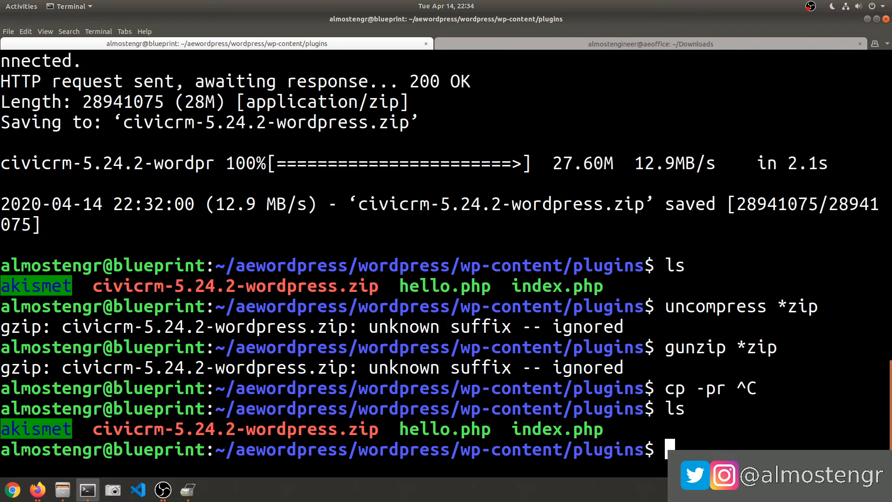
Delete the CiviCRM zip from plugins with rm *zip and confirm it's gone.
type("rm *zip")
key("Return")
type("l")
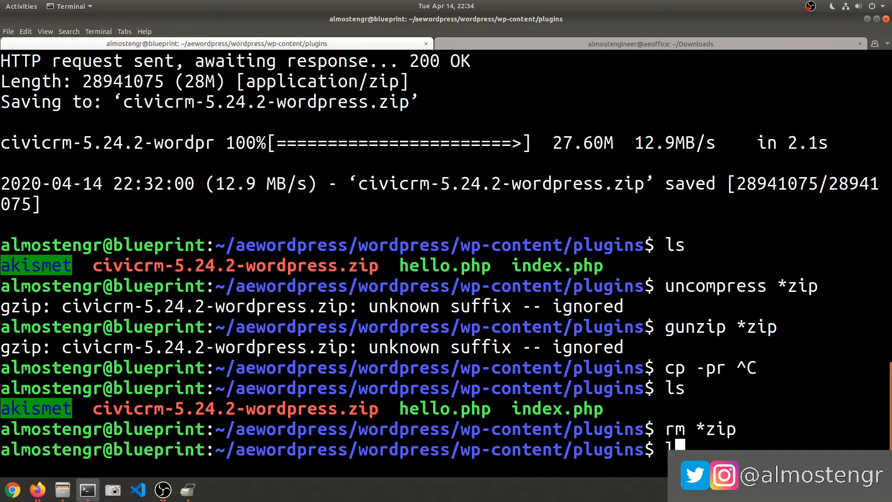
type("s")
key("Return")
Move the uploaded civicrm folder from $HOME into plugins with mv and verify it's listed.
type("cp -pr @HOME")
key("BackSpace")
key("BackSpace")
key("BackSpace")
key("BackSpace")
type("HOME/ci")
key("Tab")
type(".")
key("Home")
key("Delete")
key("Delete")
key("Delete")
key("Delete")
key("Delete")
key("Delete")
key("Delete")
type("mv")
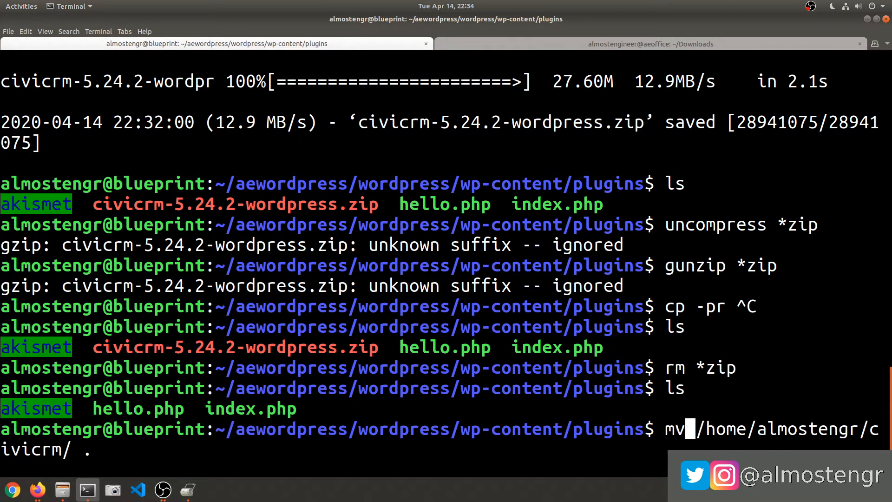
key("Return")
type("ls")
key("Return")
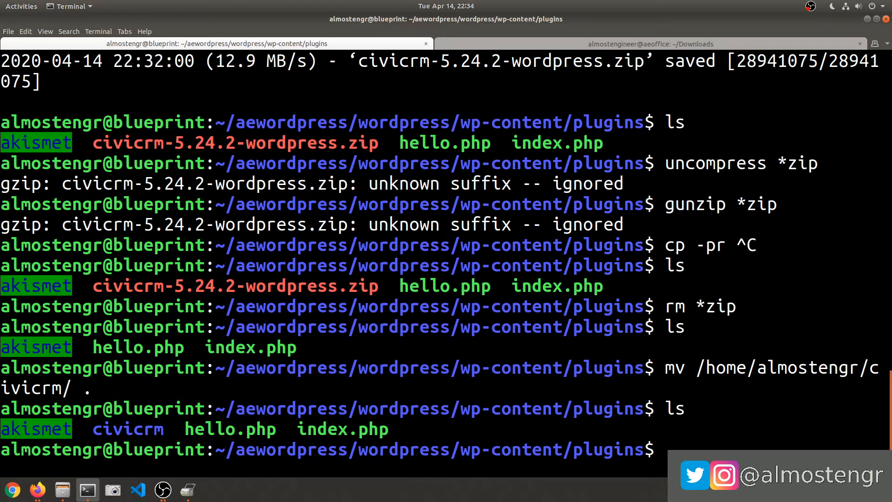
key("alt+Tab")
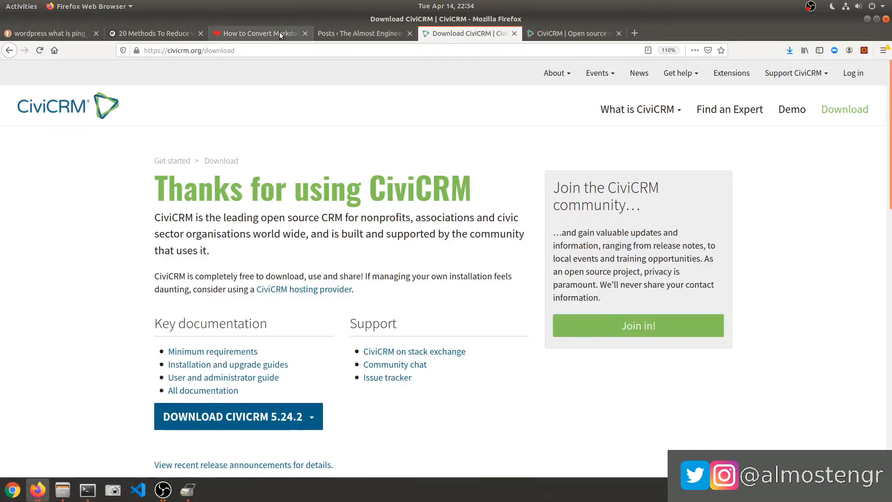
Activate the CiviCRM plugin from the WordPress Plugins list to reach the CiviCRM Installer.
left_click(334, 33)
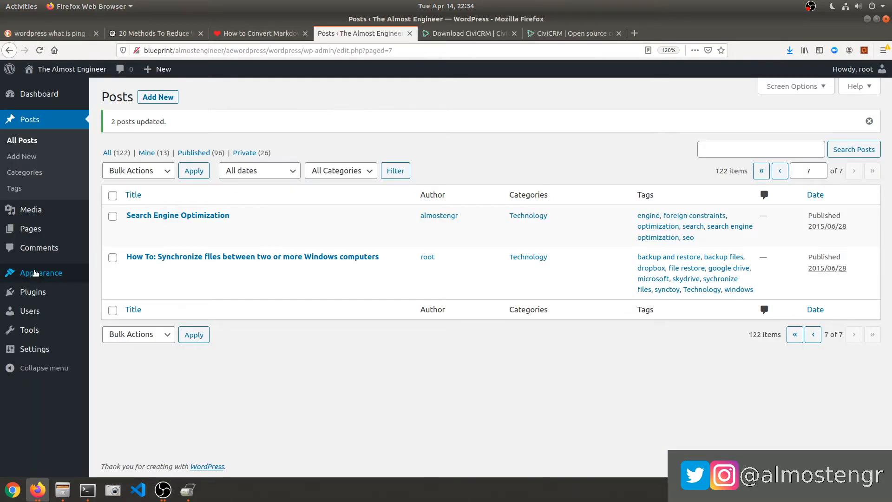
left_click(34, 296)
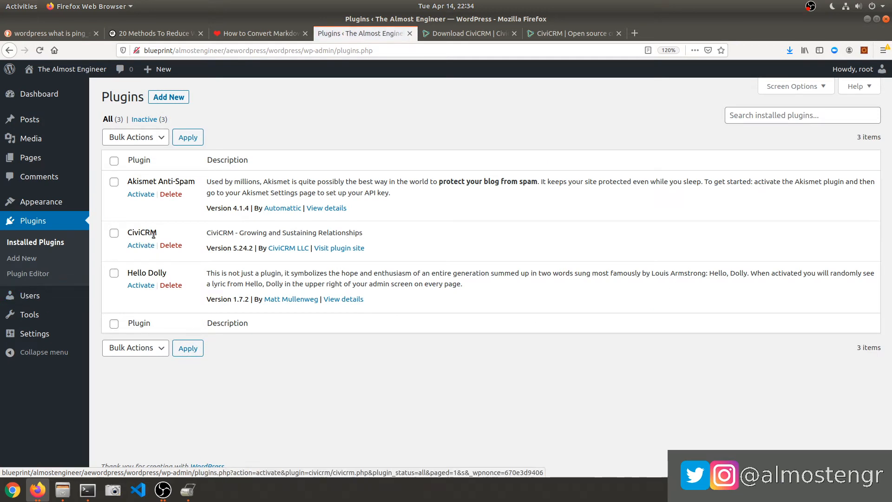
left_click(114, 234)
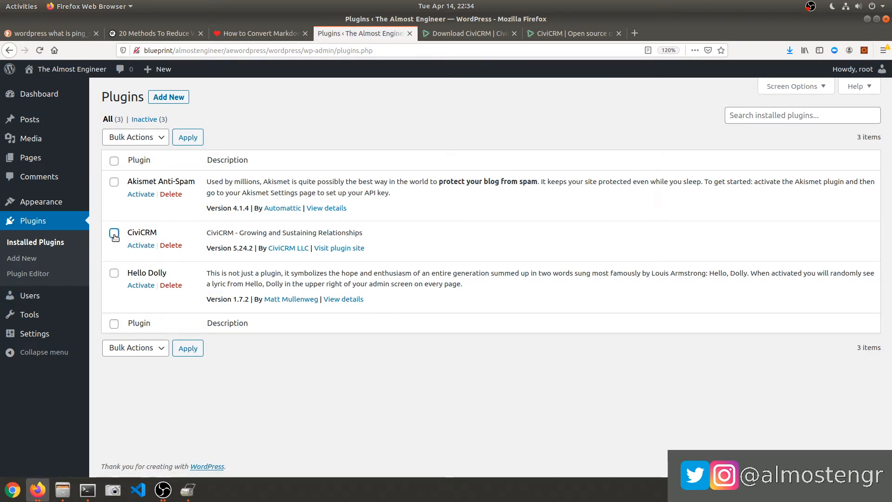
left_click(134, 246)
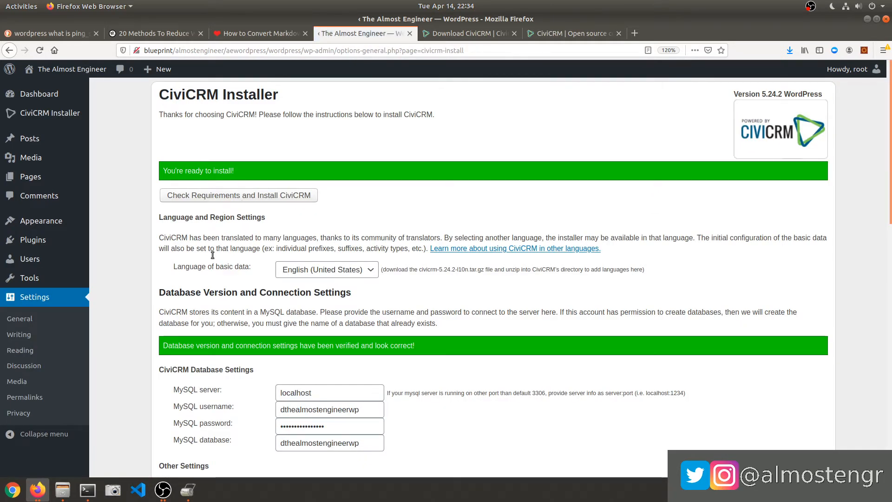
scroll(213, 258, "down", 3)
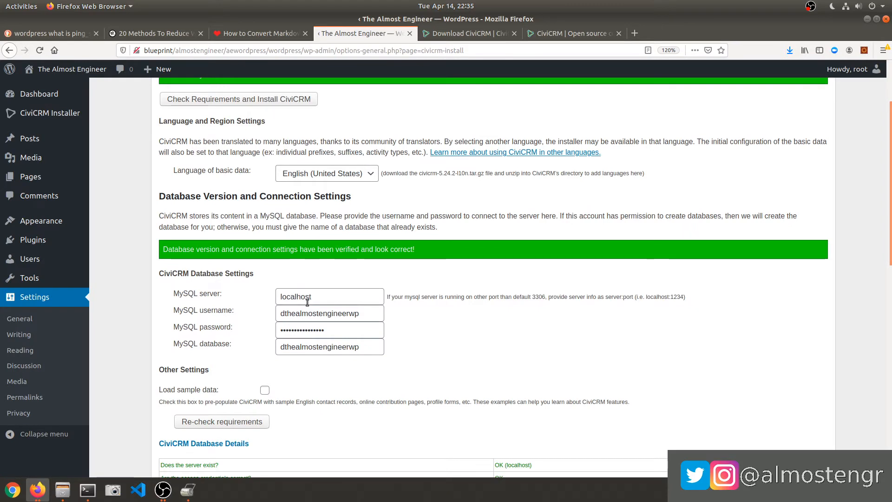
left_click_drag(223, 274, 276, 298)
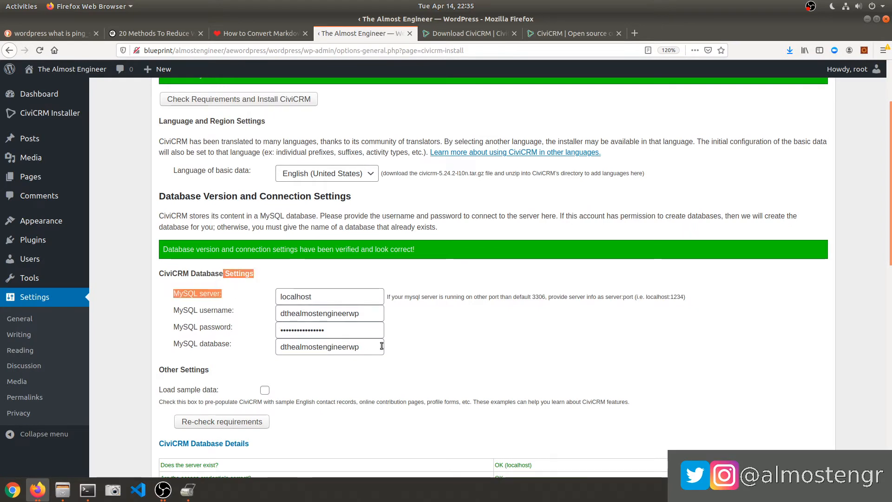
left_click_drag(325, 329, 263, 329)
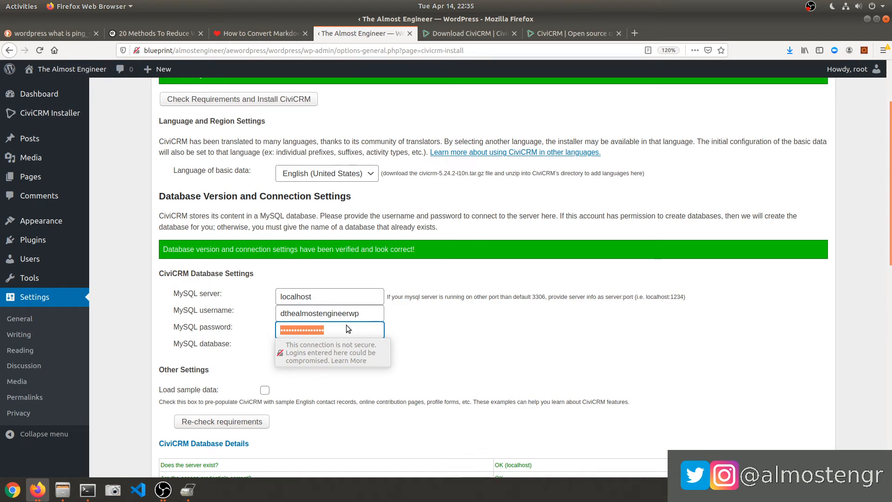
left_click(410, 325)
scroll(411, 324, "down", 1)
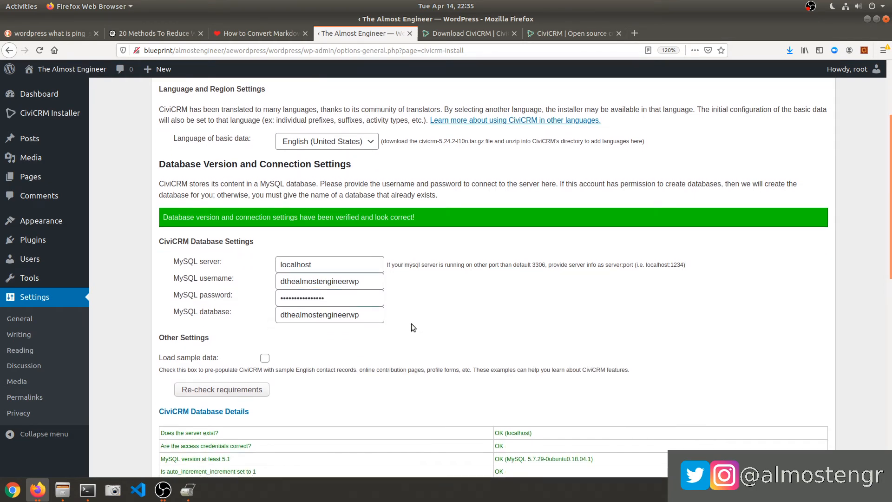
scroll(411, 328, "down", 10)
scroll(355, 289, "up", 6)
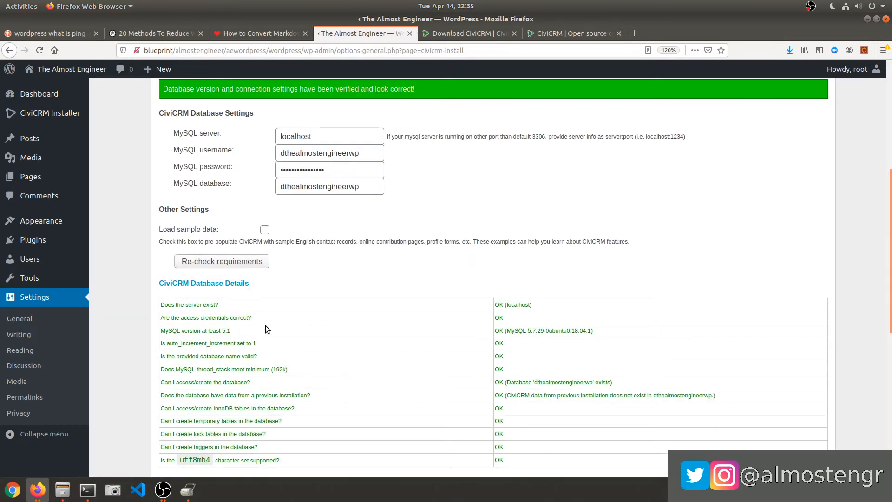
scroll(274, 320, "up", 8)
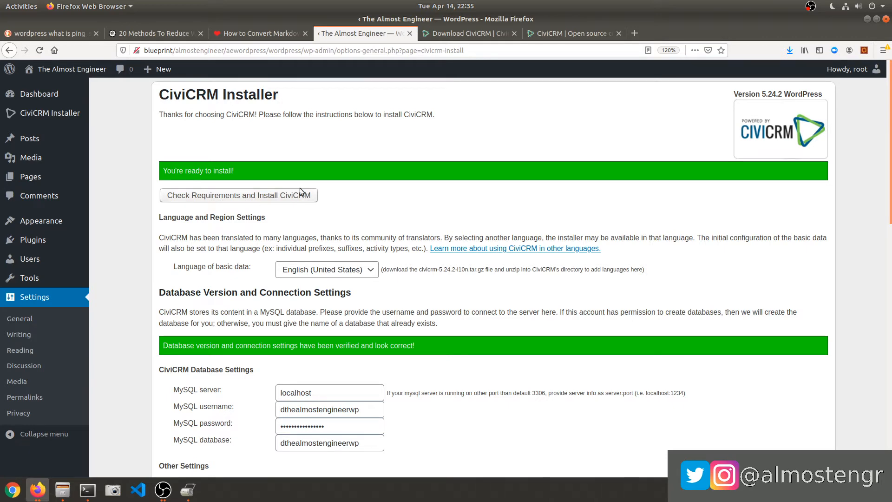
scroll(209, 263, "down", 7)
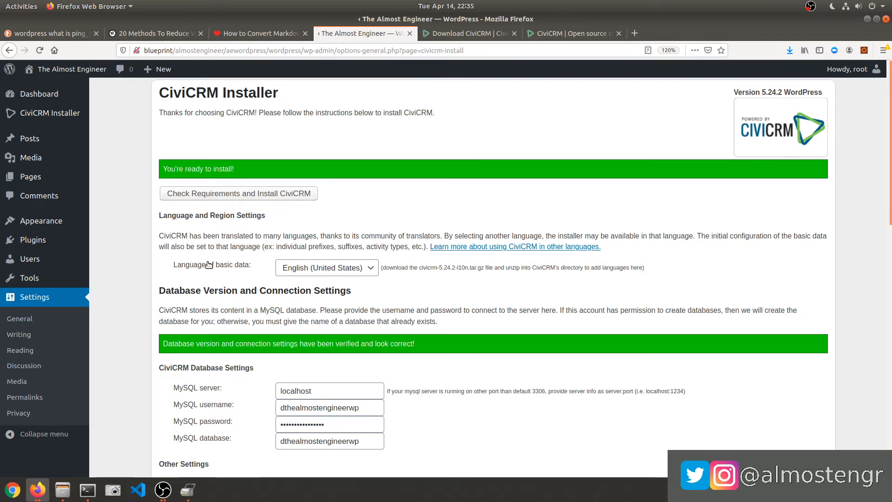
scroll(206, 268, "down", 5)
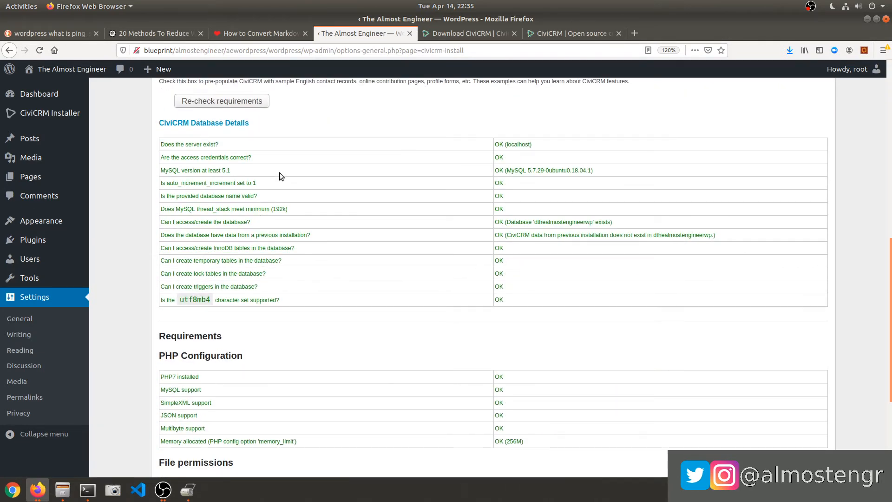
scroll(279, 173, "down", 5)
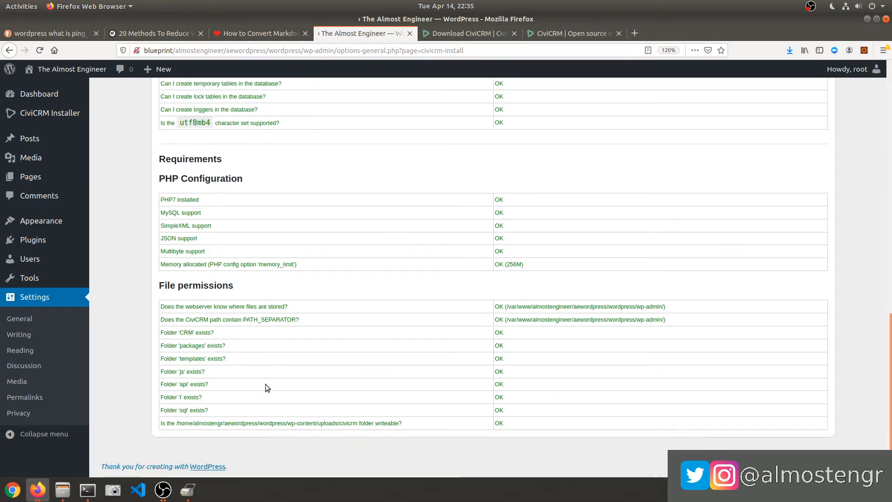
scroll(247, 330, "up", 8)
scroll(247, 330, "up", 6)
scroll(230, 242, "down", 5)
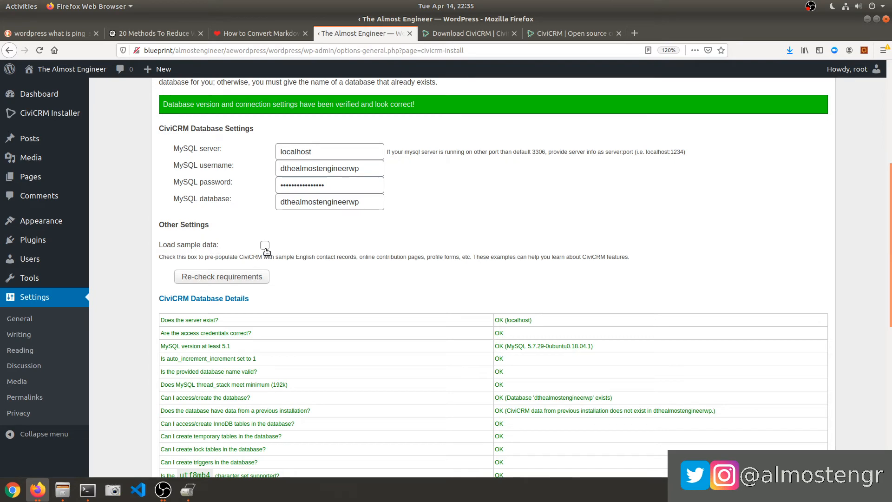
Re-run the CiviCRM installer's requirement checks with Load sample data selected.
scroll(298, 281, "up", 5)
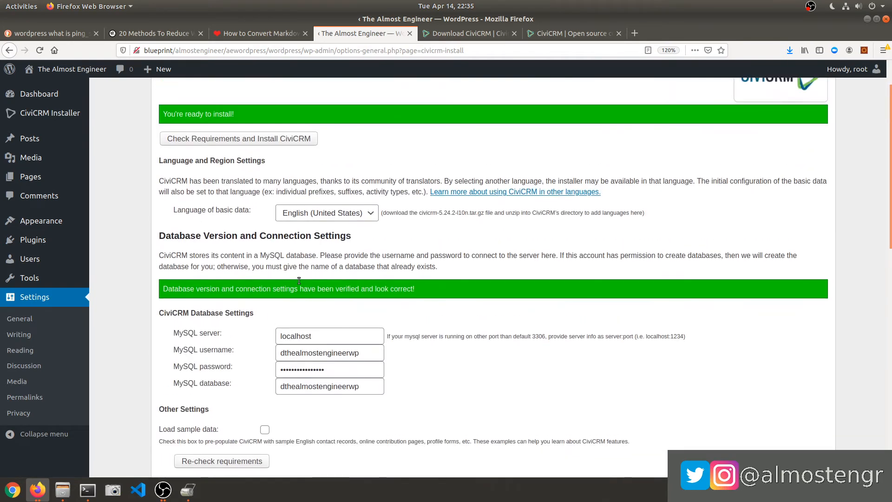
scroll(298, 280, "up", 1)
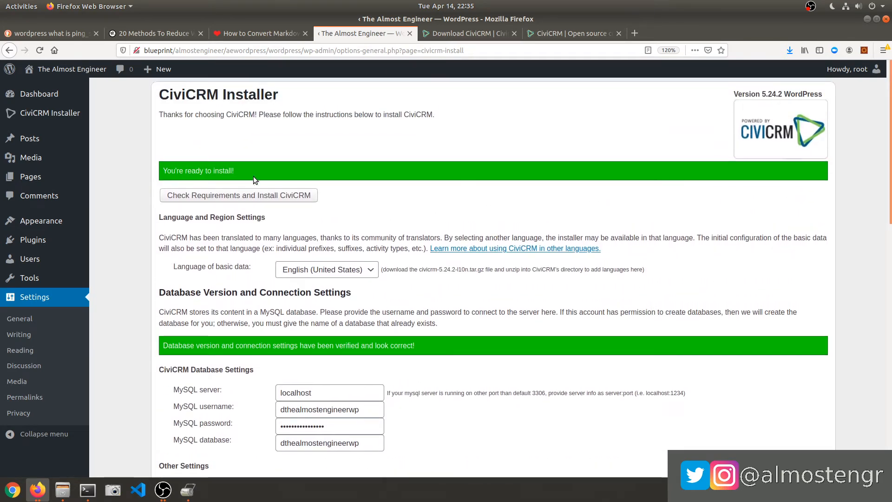
scroll(239, 246, "down", 5)
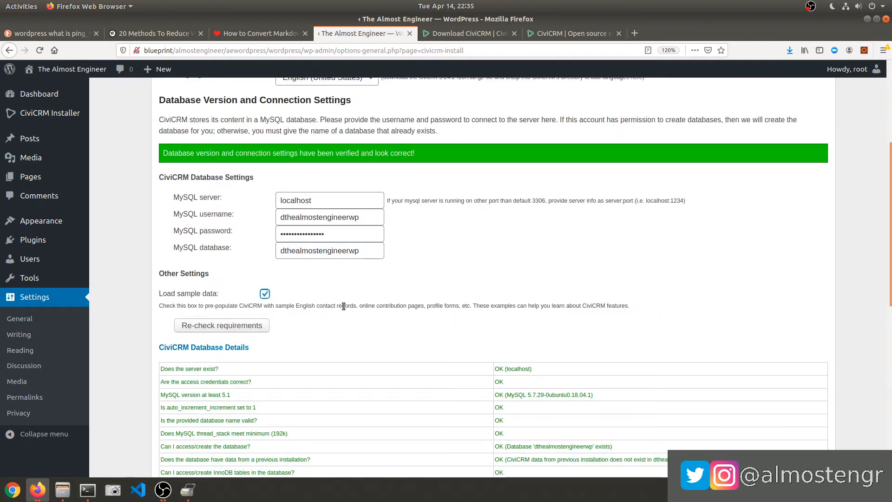
left_click(207, 325)
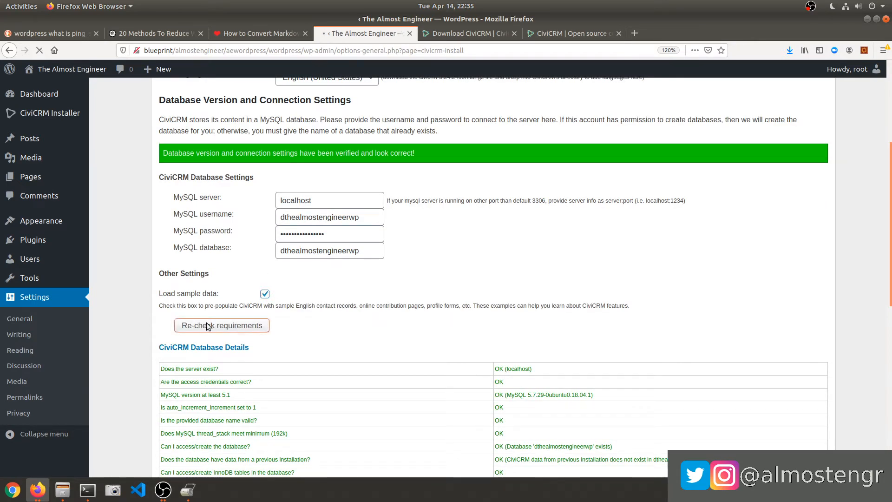
scroll(238, 292, "down", 6)
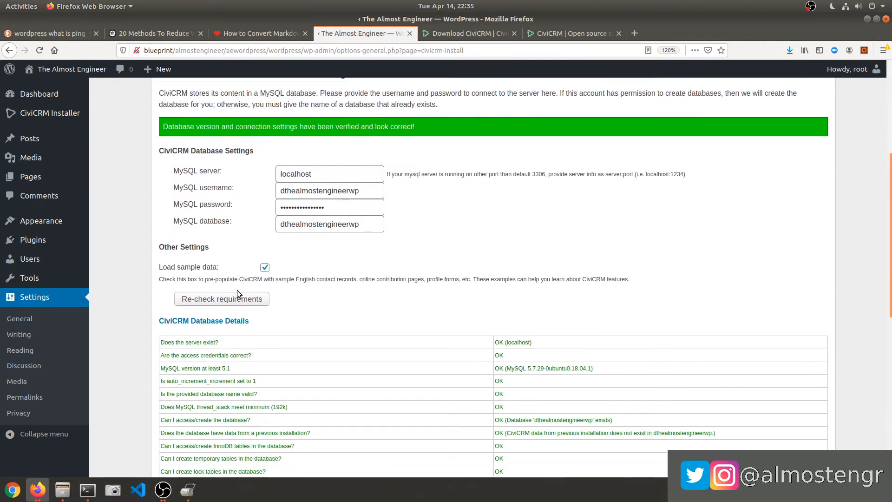
scroll(238, 292, "up", 3)
scroll(237, 290, "up", 4)
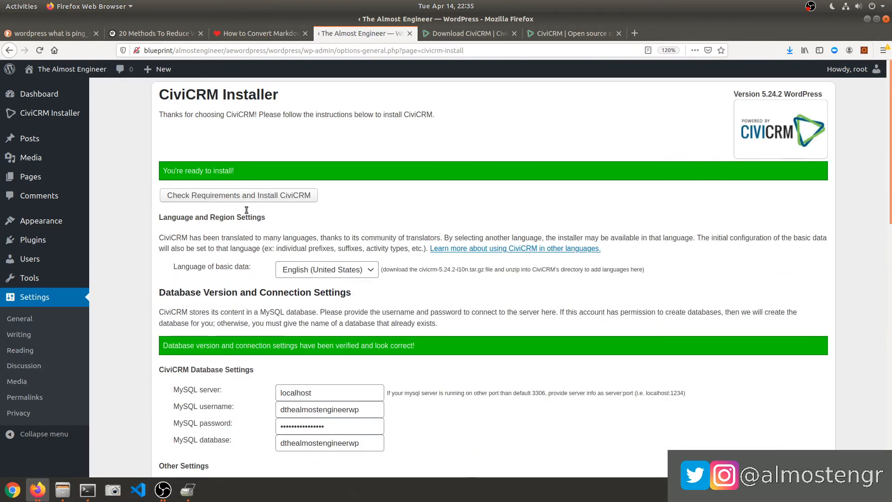
left_click(248, 197)
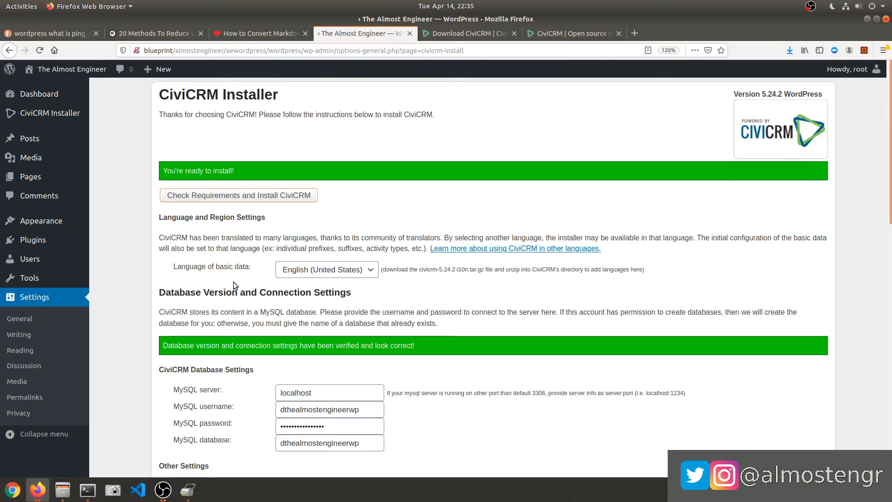
scroll(228, 354, "down", 5)
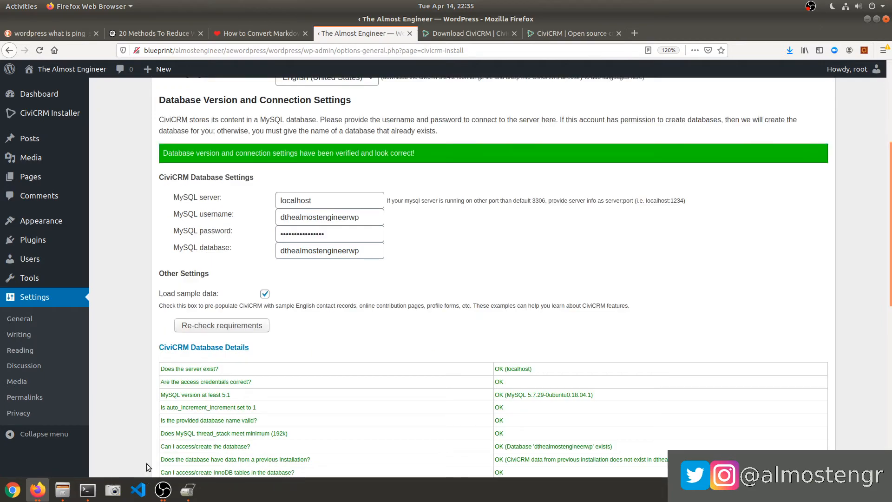
left_click(87, 490)
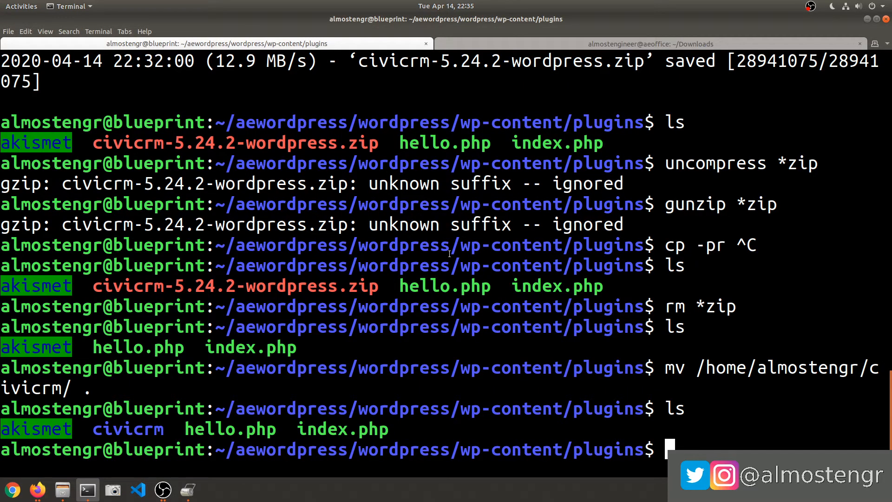
Go from the home directory into the aewordpress folder and list its contents.
type("cd")
key("Return")
type("cd almostengr")
key("ctrl+c")
type("cd ae")
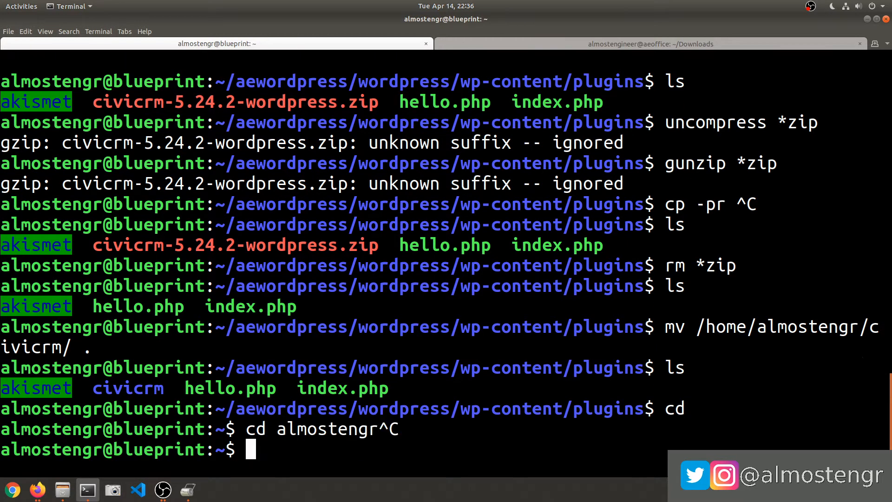
key("Tab")
key("Return")
type("ls")
key("Return")
Run mysqldump of dthealmostengrwp to dthealmostengineerwp.precivicrm_install.sql, which fails with error 1049.
type("myslq")
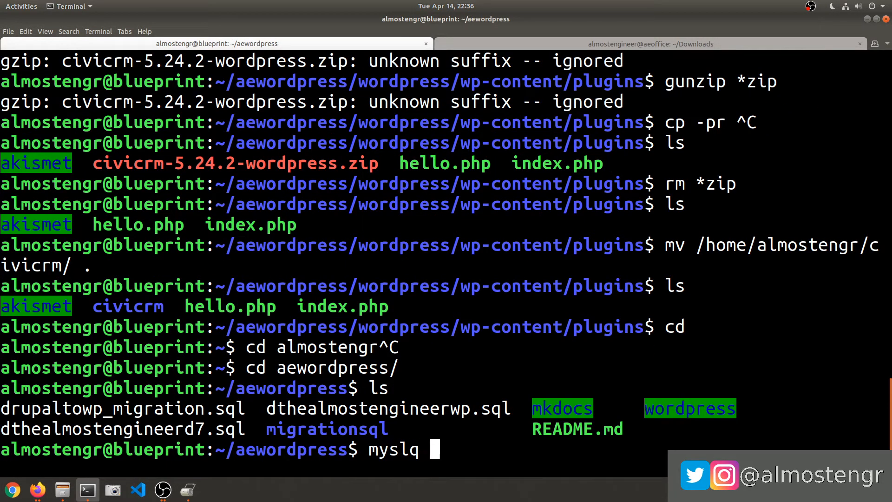
key("BackSpace")
type("qldump -")
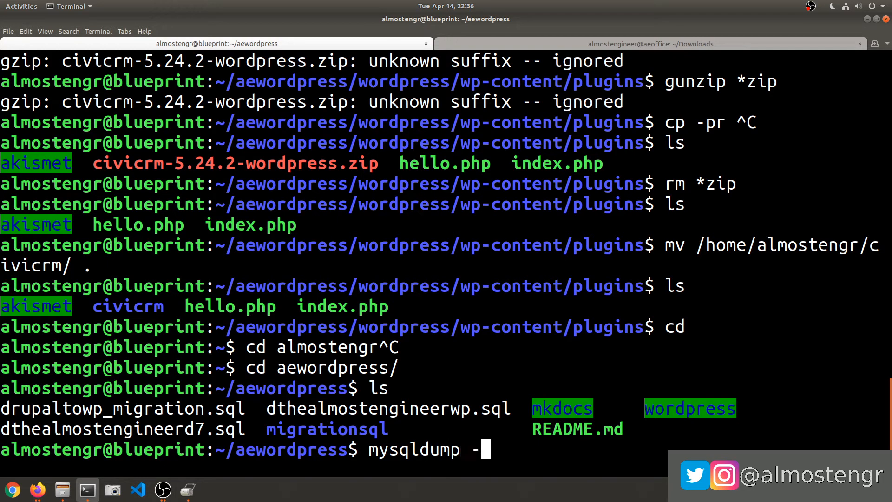
type("p -u root ")
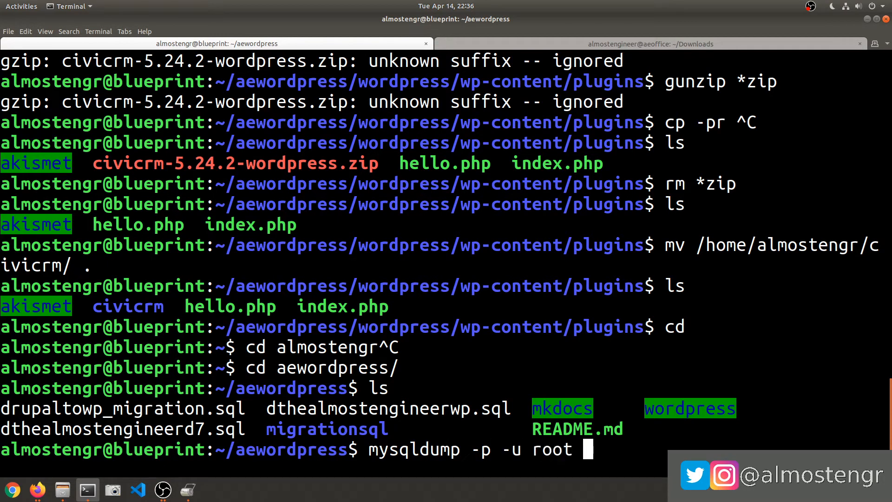
type("dthealmosteng")
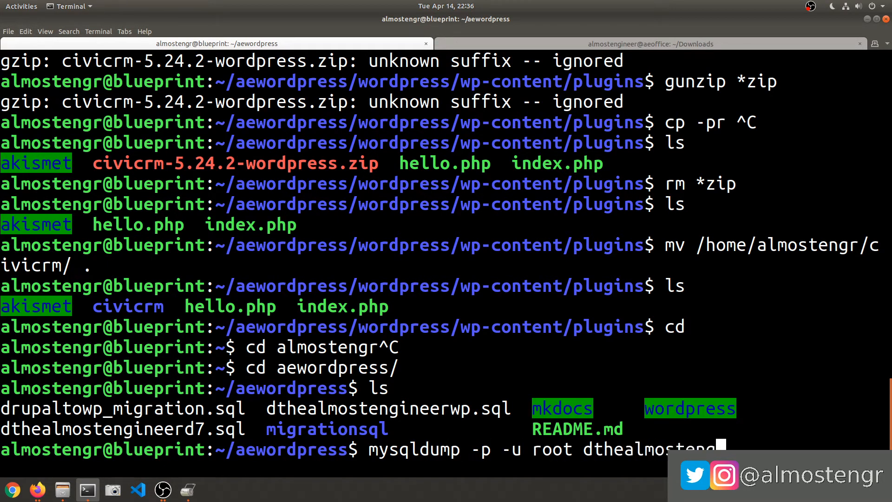
type("rwp > dthealmostengineerwp.202004")
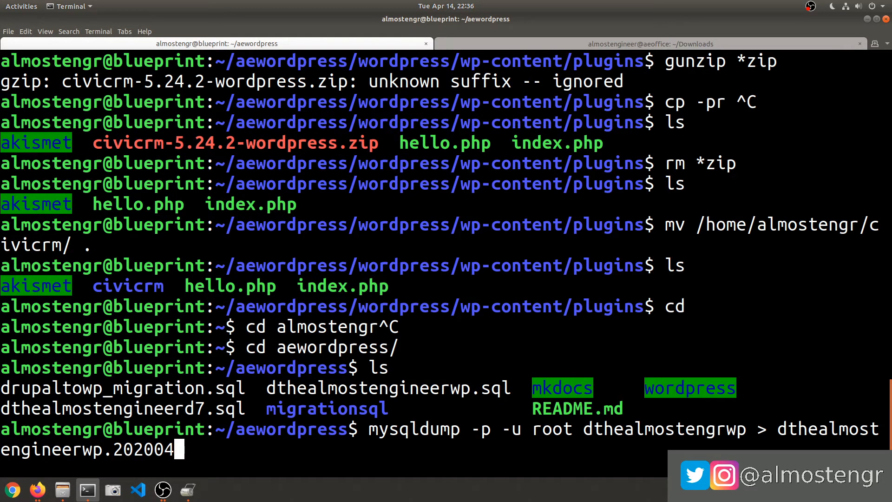
type("14.sql")
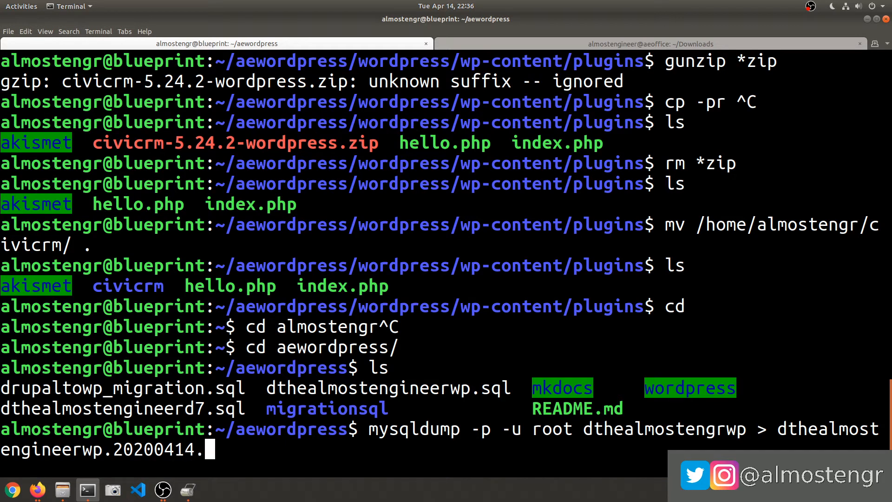
key("Left")
key("Left")
key("Left")
key("Left")
key("BackSpace")
key("BackSpace")
key("BackSpace")
key("BackSpace")
key("BackSpace")
key("BackSpace")
key("BackSpace")
key("BackSpace")
key("BackSpace")
type(".previciv")
key("BackSpace")
key("BackSpace")
key("BackSpace")
key("BackSpace")
key("BackSpace")
type("civicrm_install")
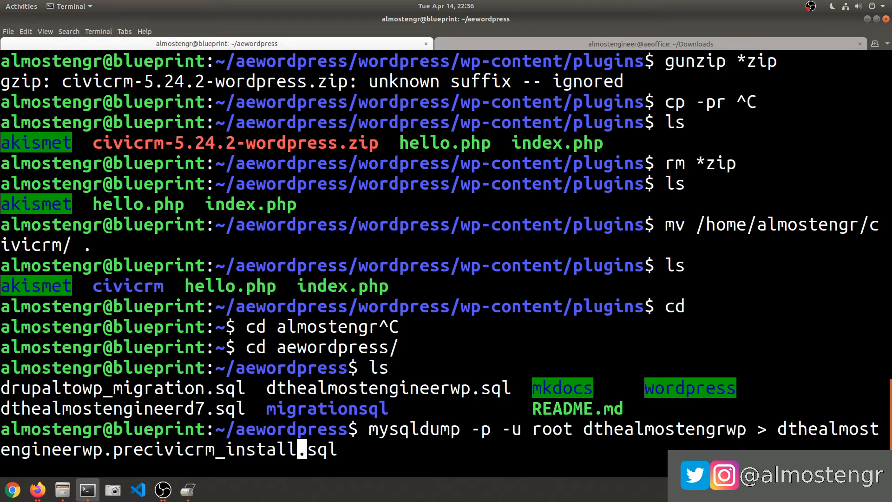
key("Return")
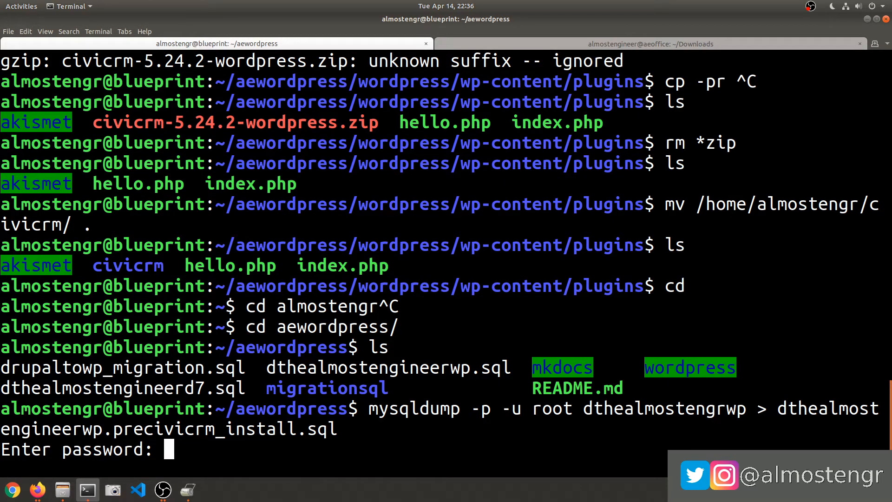
key("Return")
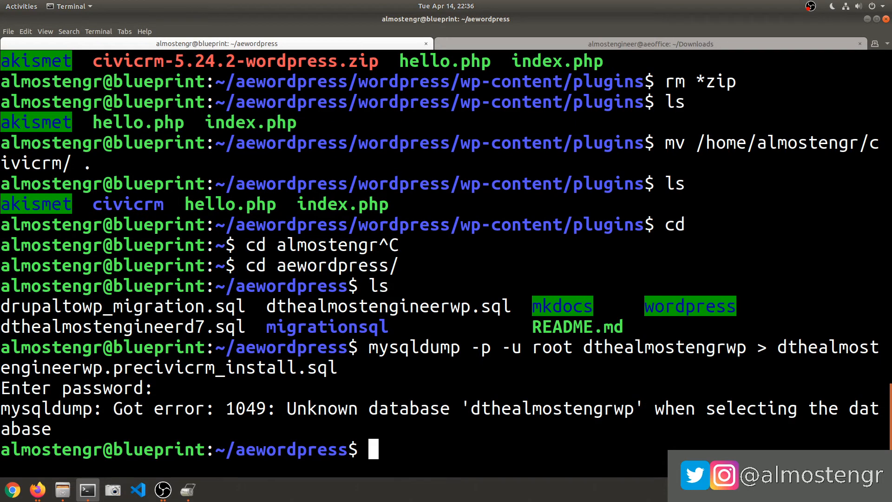
Rerun the backup with the database name corrected to dthealmostengineerwp, entering the password.
key("Up")
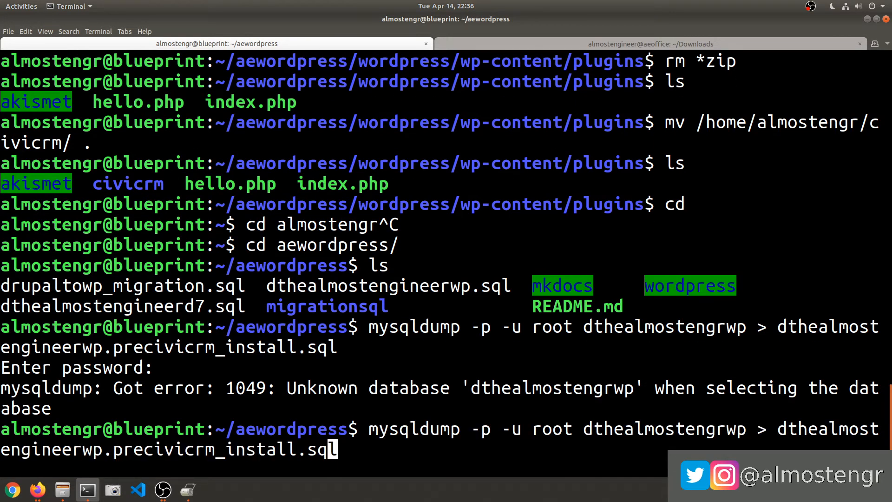
key("Home")
key("Right")
key("Right")
key("Right")
key("Right")
key("Right")
key("Right")
key("Right")
key("Right")
key("Right")
key("Right")
key("Right")
key("Right")
key("Right")
key("Right")
key("Right")
key("Right")
key("Right")
key("Right")
key("Right")
key("Right")
key("Right")
key("Right")
key("Right")
key("Right")
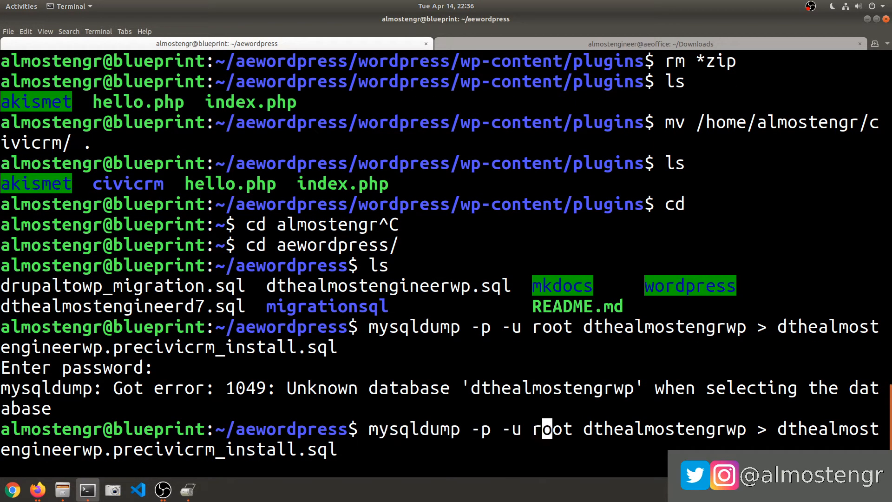
key("Left")
key("Left")
key("BackSpace")
type("inger")
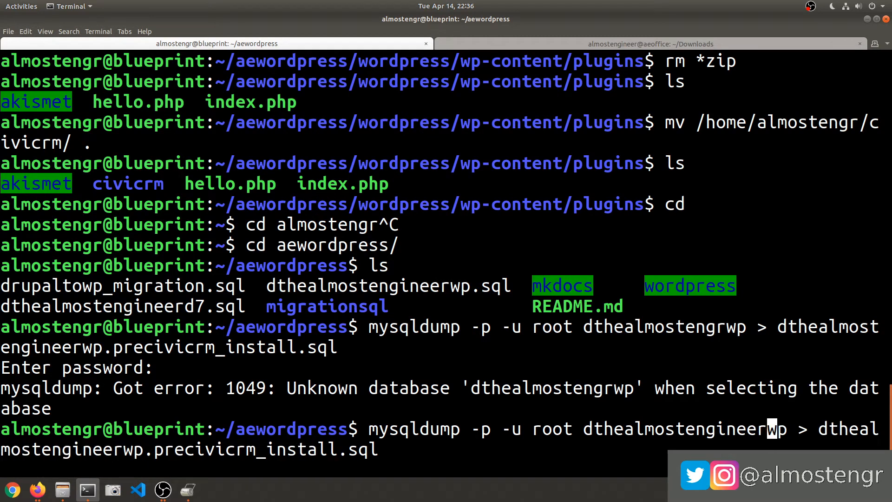
key("Return")
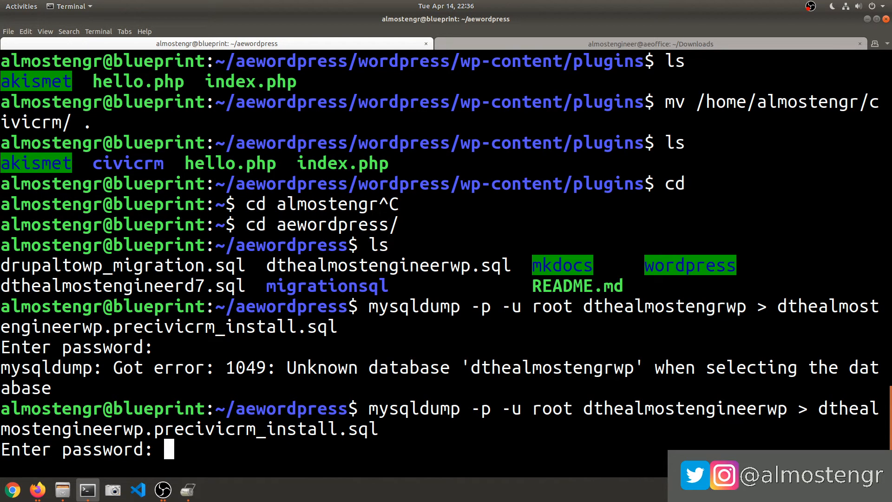
key("Return")
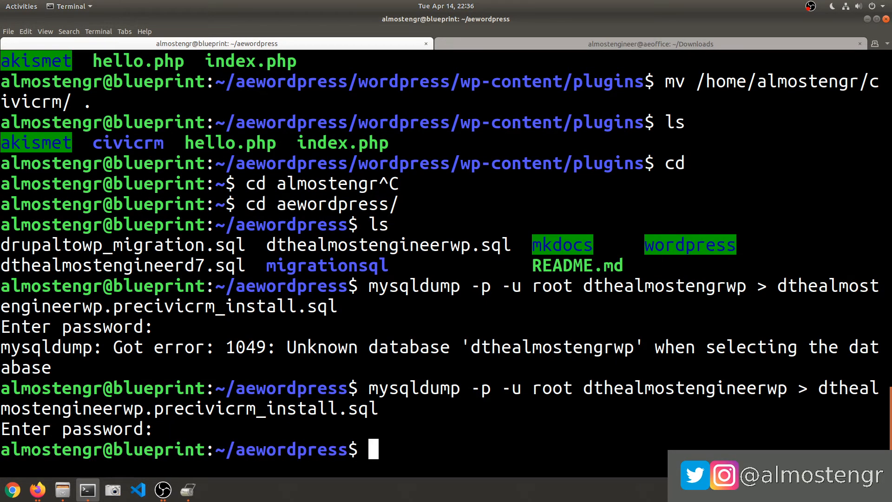
Confirm with ls -al that the 1250990-byte precivicrm_install.sql backup exists, then minimize the terminal.
type("ls -al")
key("Return")
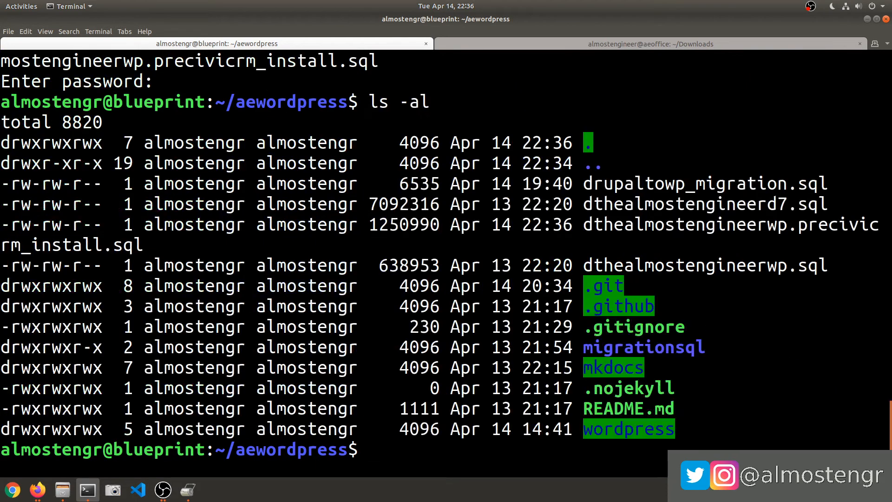
double_click(627, 224)
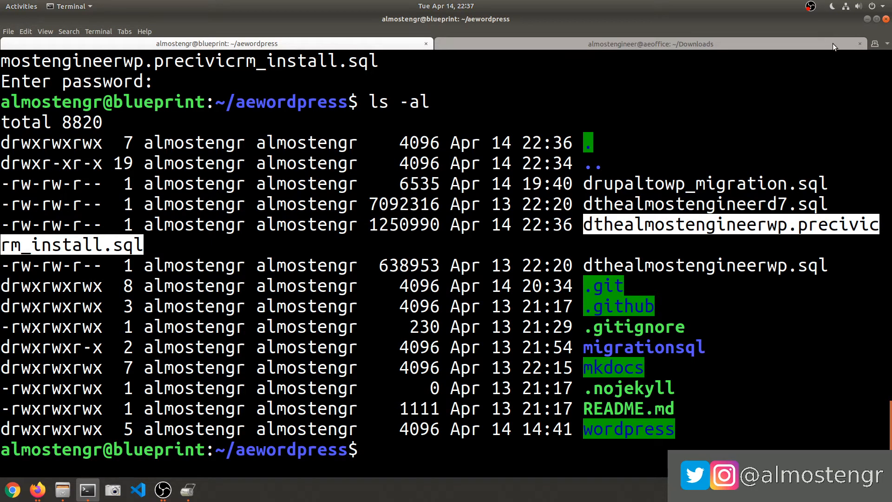
left_click(867, 19)
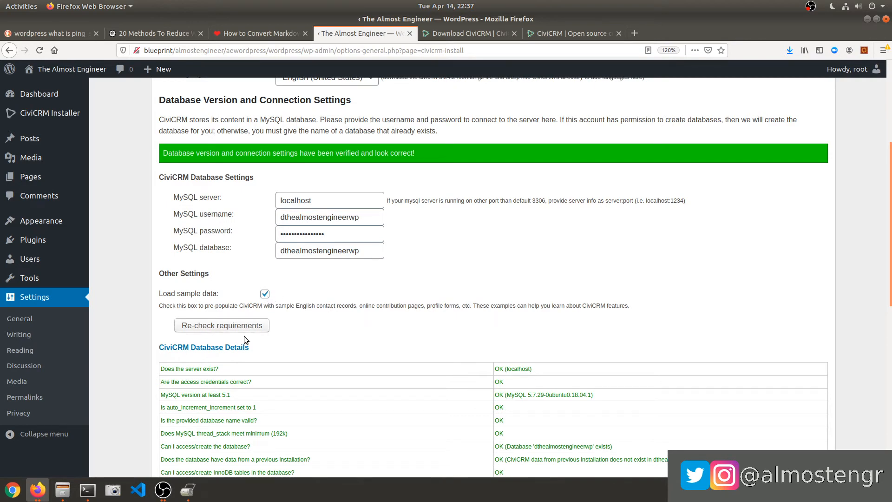
Start Check Requirements and Install CiviCRM and wait for the CiviCRM Home dashboard to load.
scroll(364, 296, "up", 5)
left_click(279, 197)
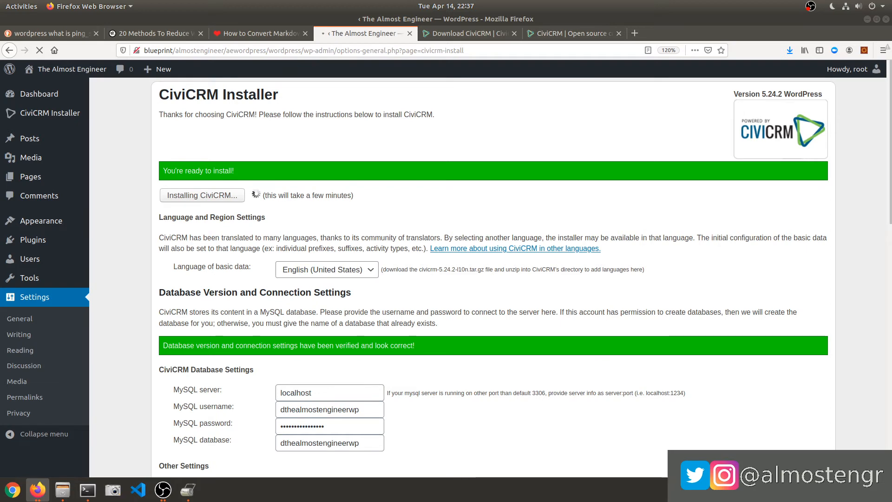
key("alt+Tab")
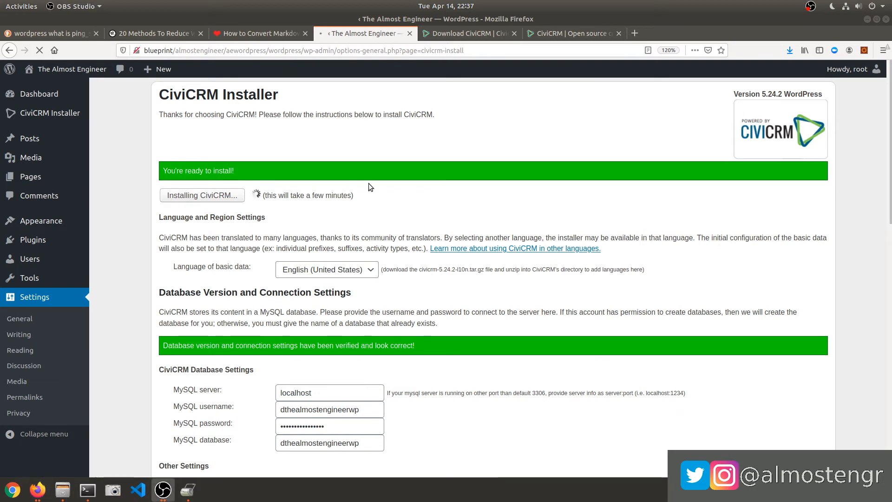
scroll(414, 209, "down", 8)
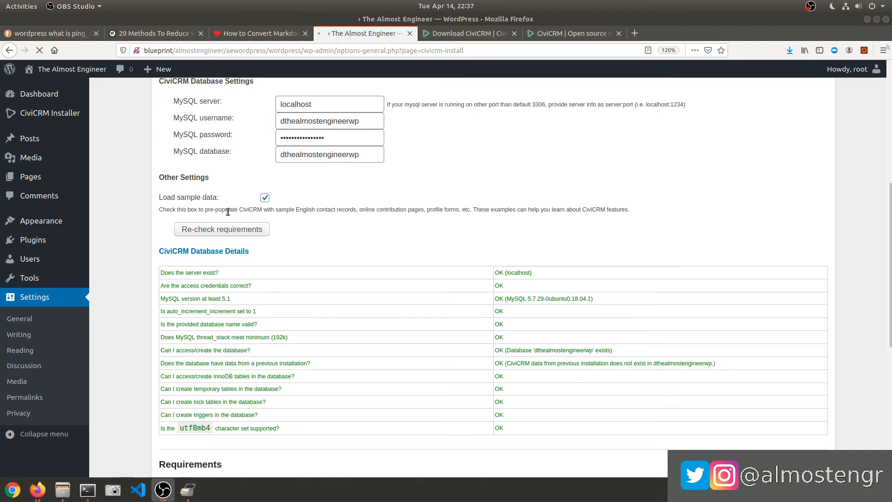
mouse_move(34, 227)
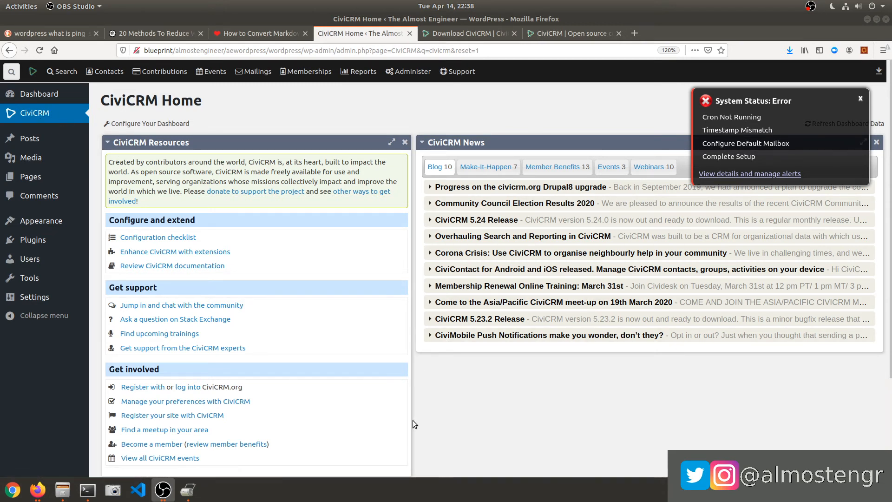
Open the Configuration checklist from the Configure and extend section of the CiviCRM Home dashboard.
scroll(409, 428, "down", 3)
scroll(407, 433, "down", 1)
scroll(407, 433, "up", 4)
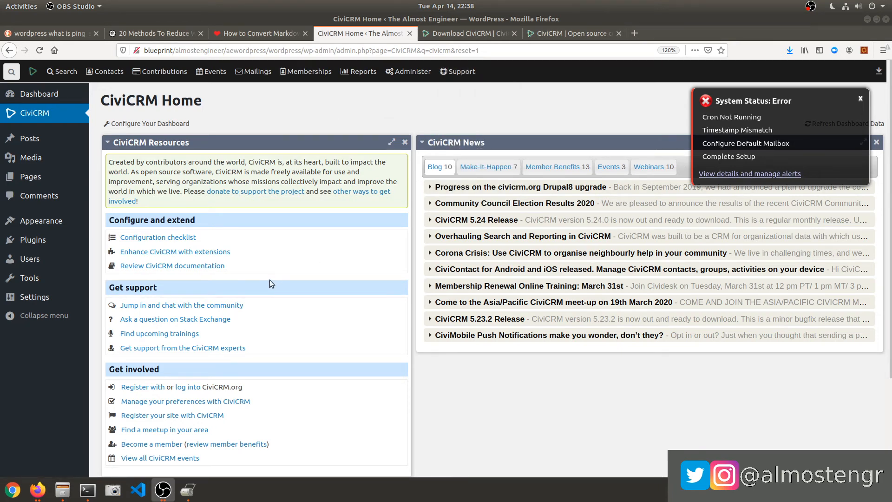
left_click(186, 238)
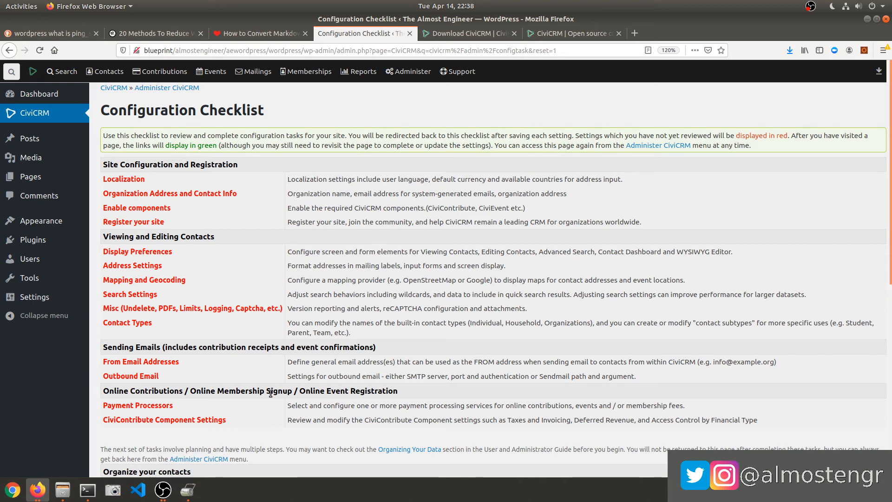
In Enable components, turn off CiviMember, CiviContribute, CiviEvent and CiviPledge, keeping CiviMail and CiviReport, and save.
left_click(308, 74)
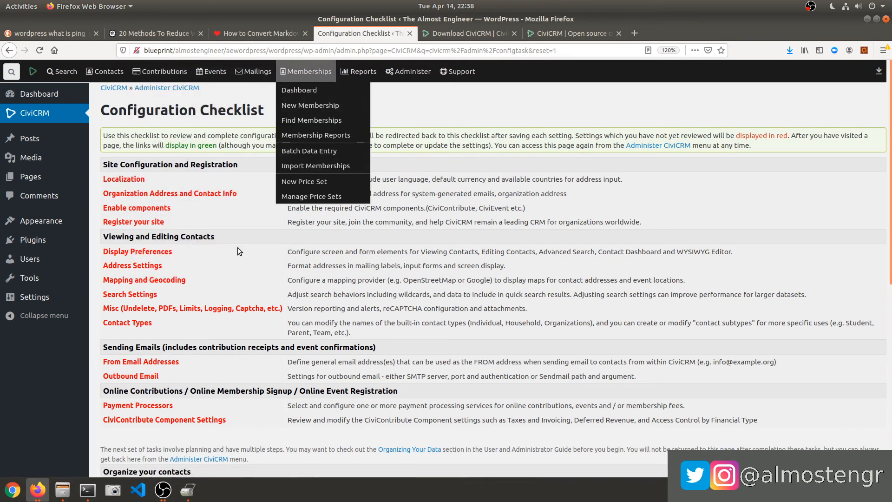
left_click(238, 247)
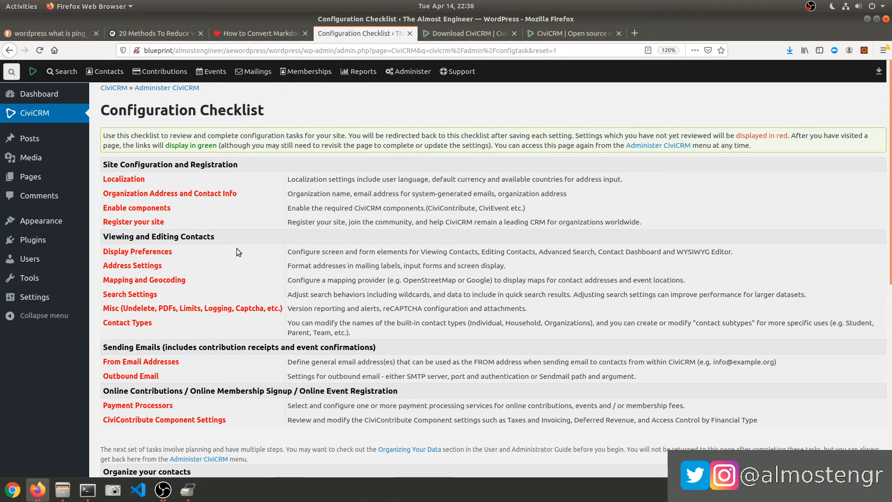
left_click(247, 63)
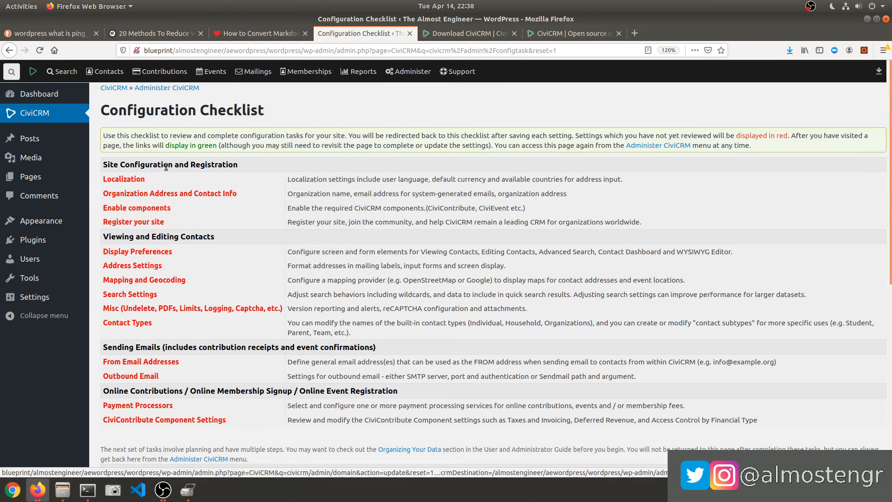
left_click(146, 209)
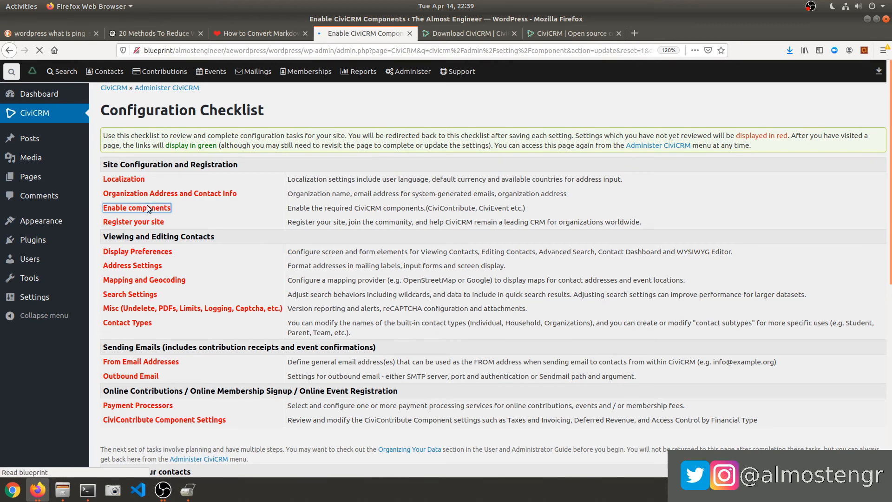
left_click(222, 201)
left_click(228, 189)
left_click(231, 178)
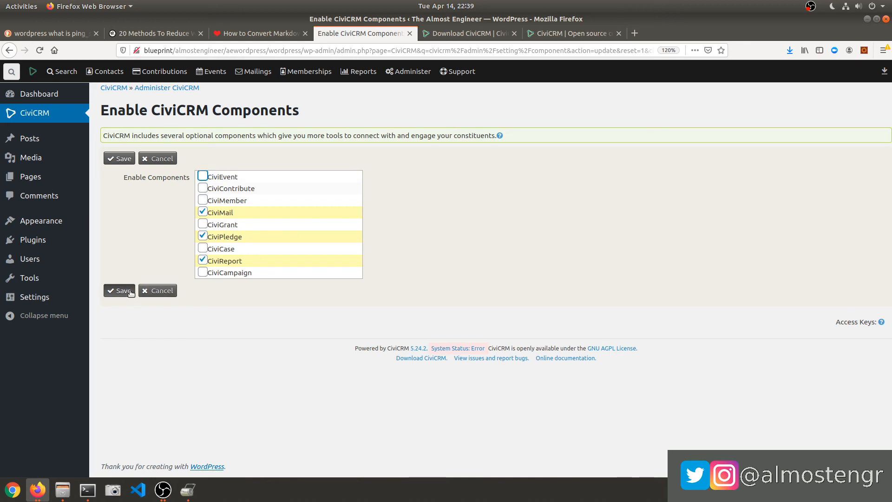
left_click(223, 237)
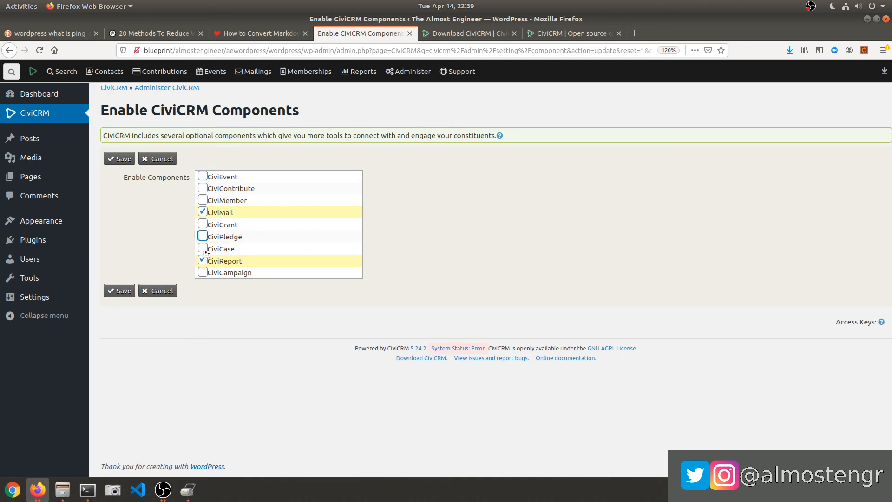
left_click(121, 291)
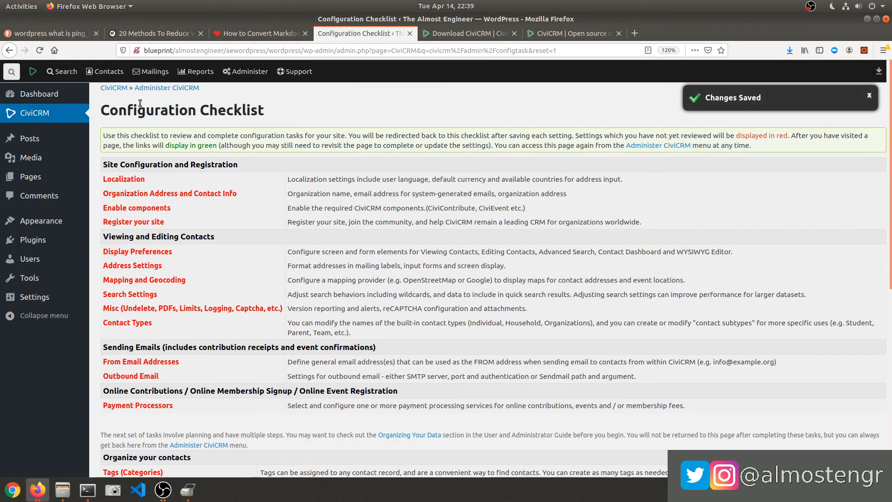
mouse_move(149, 68)
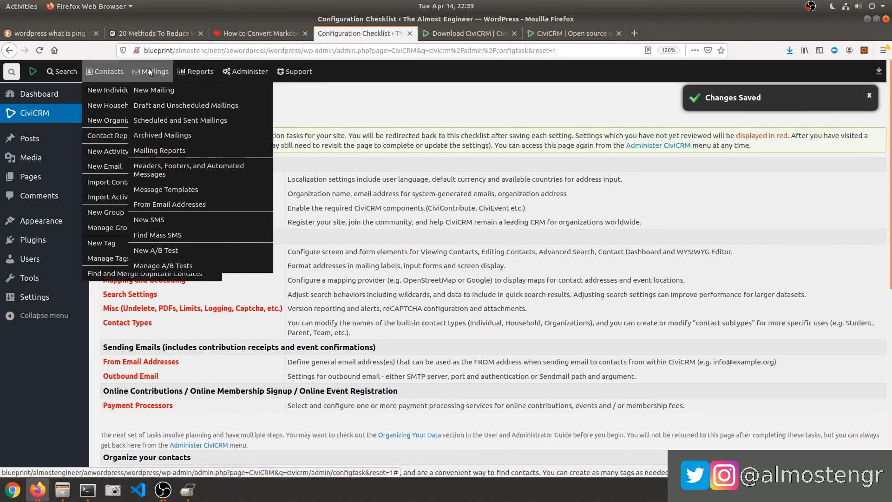
mouse_move(205, 71)
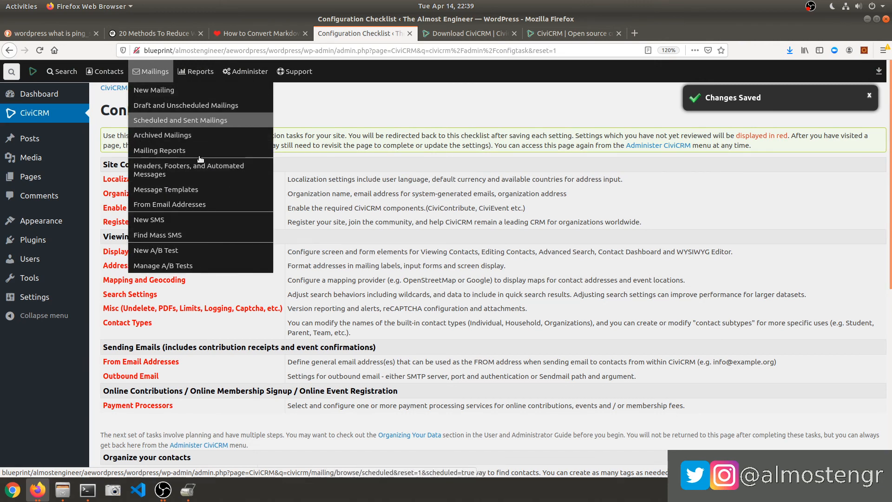
mouse_move(242, 69)
mouse_move(262, 181)
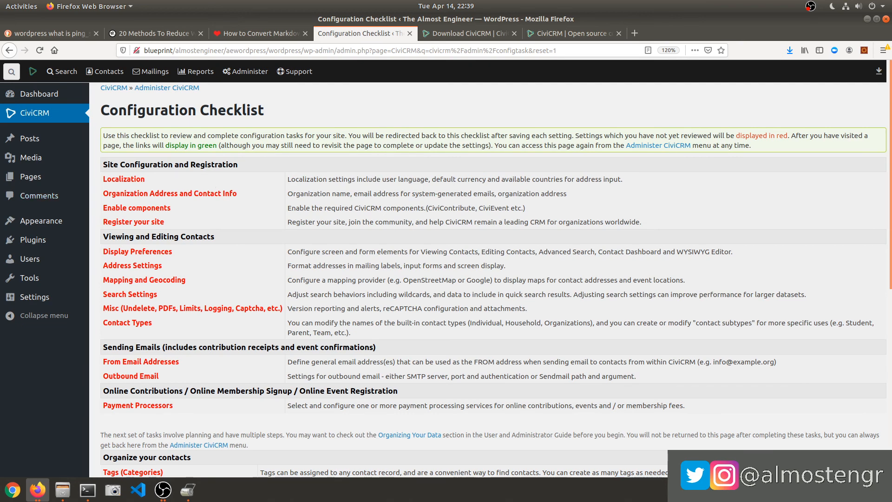
key("alt+Tab")
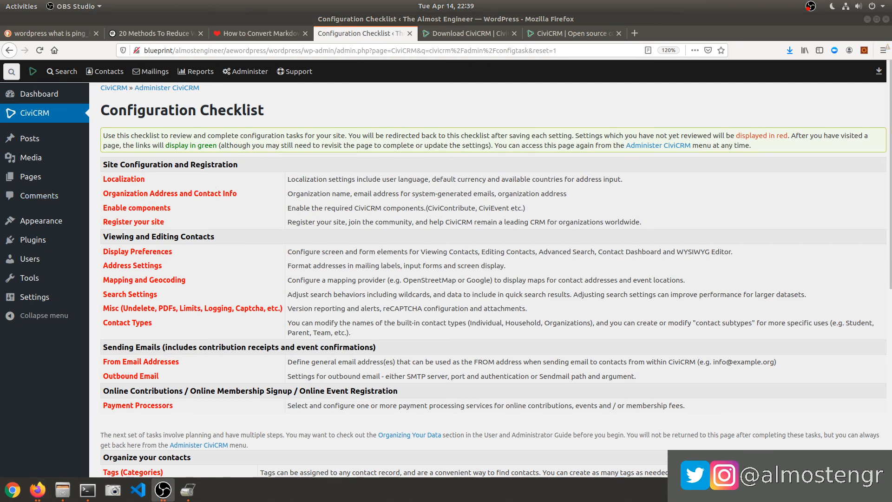